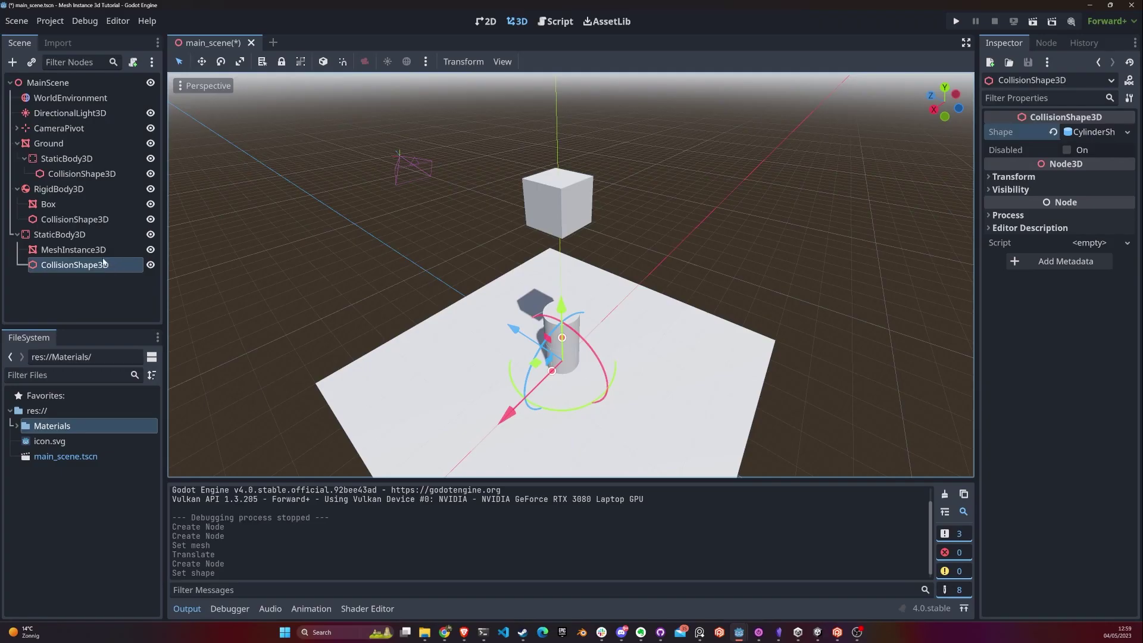
Reset the cylinder MeshInstance3D's Transform Position to zero
{"action": "left_click", "coordinate": [73, 250]}
{"action": "left_click", "coordinate": [1012, 329]}
{"action": "left_click", "coordinate": [1130, 344]}
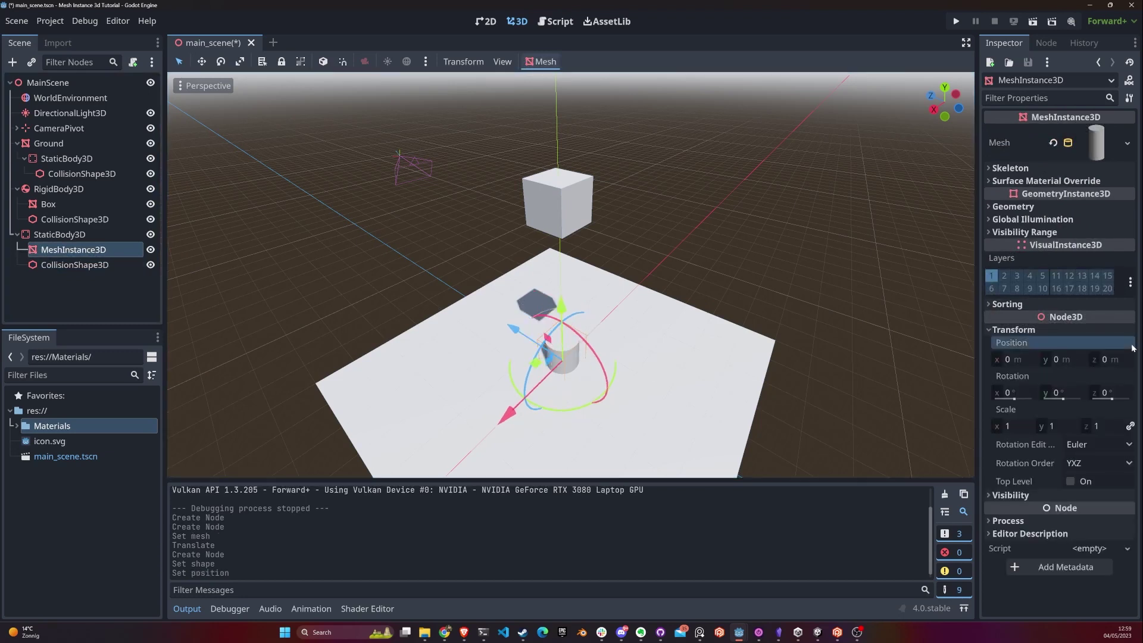
Lift the cylinder's StaticBody3D upward along Y and run the project
{"action": "left_click", "coordinate": [59, 234]}
{"action": "left_click_drag", "start_coordinate": [548, 312], "coordinate": [551, 259]}
{"action": "left_click", "coordinate": [954, 22]}
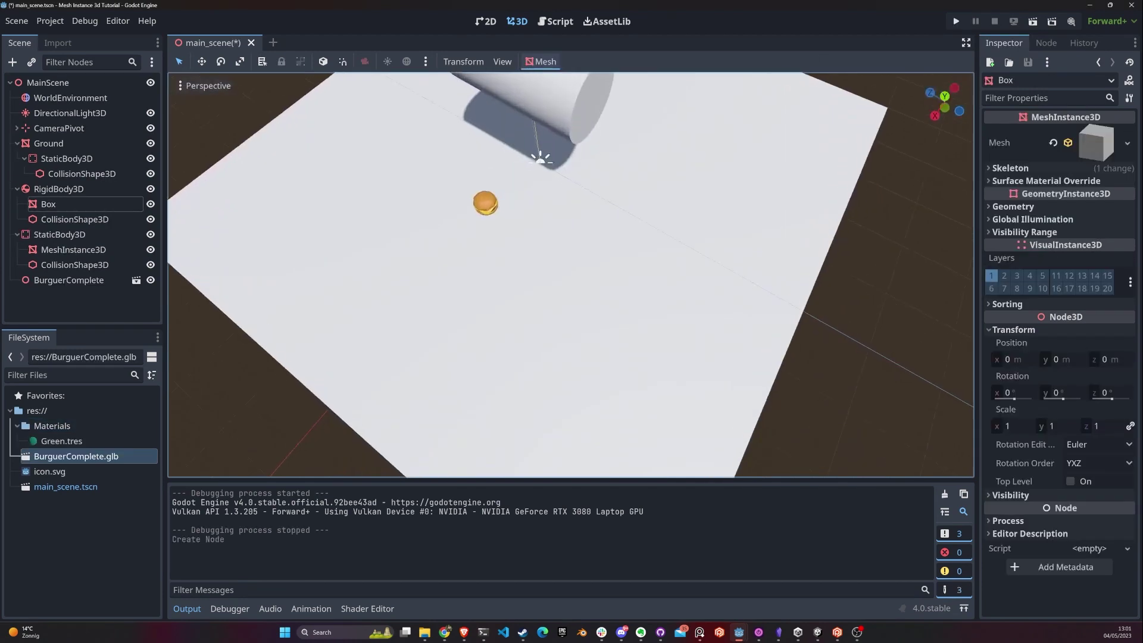
Orbit the viewport to view the remaining ground, light and camera
{"action": "middle_click_drag", "start_coordinate": [540, 153], "coordinate": [655, 297]}
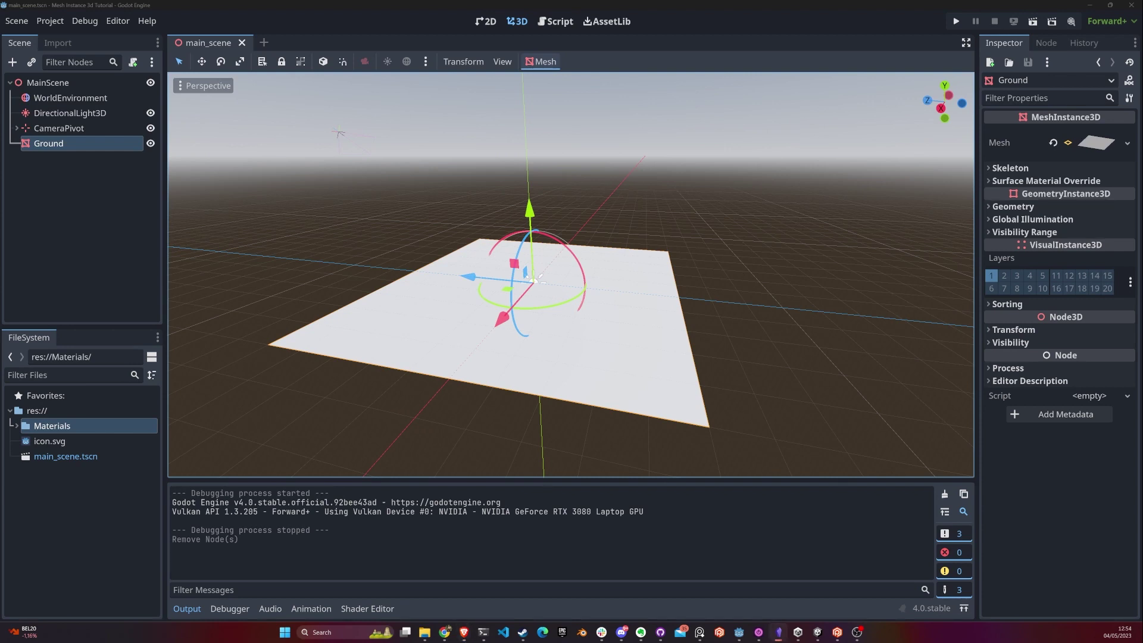
Add a MeshInstance3D child node under MainScene
{"action": "left_click", "coordinate": [55, 184]}
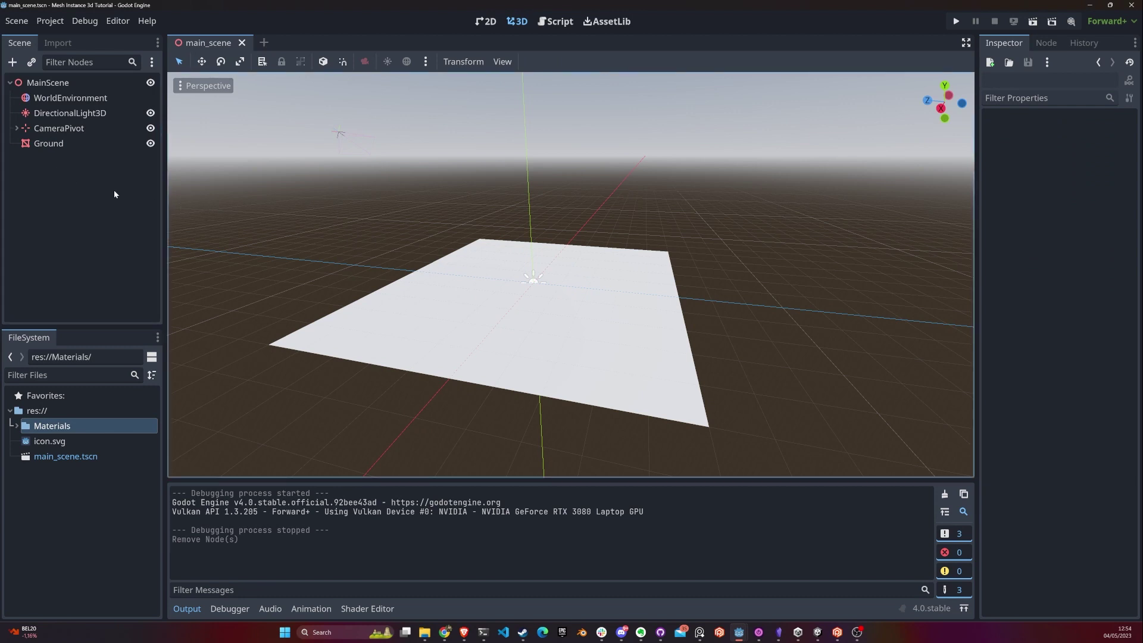
{"action": "right_click", "coordinate": [62, 87]}
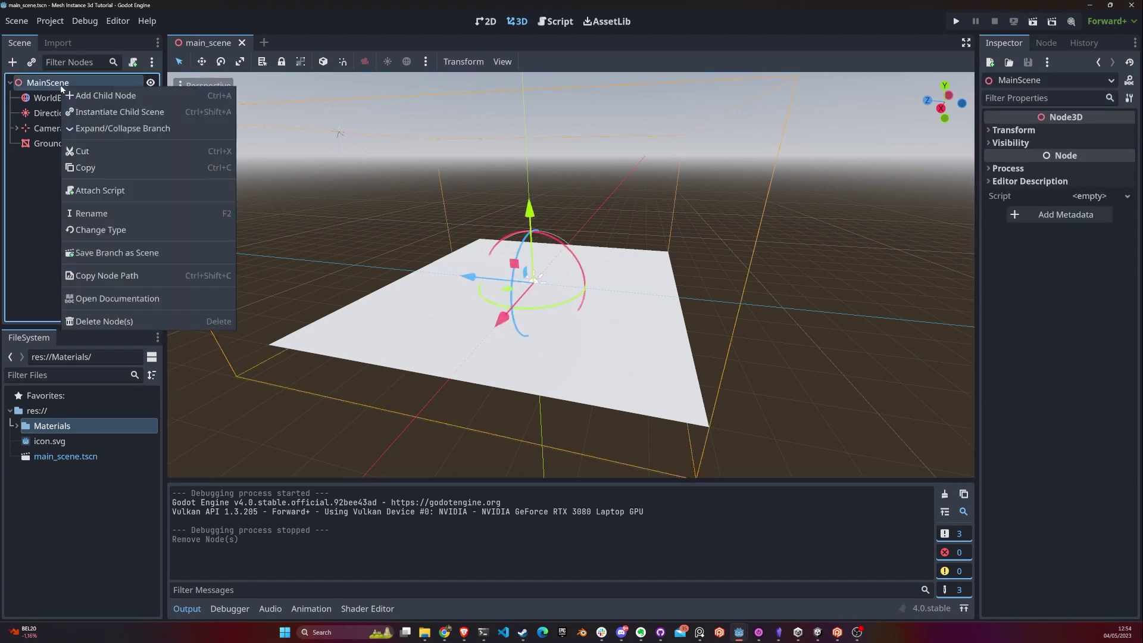
{"action": "left_click", "coordinate": [126, 97]}
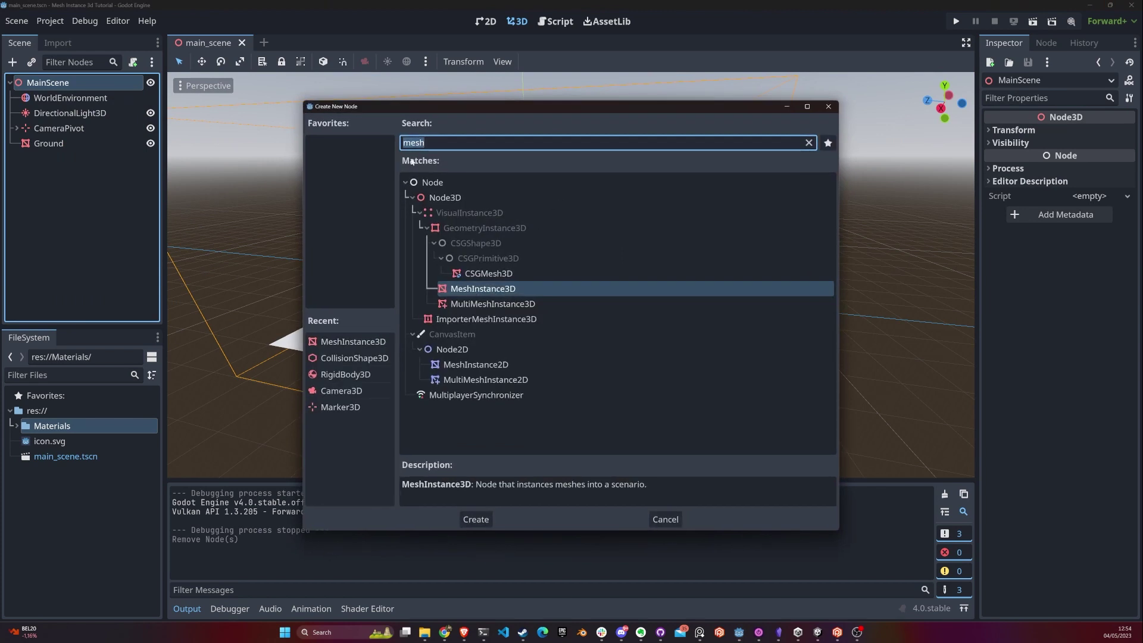
{"action": "type", "text": "mesh"}
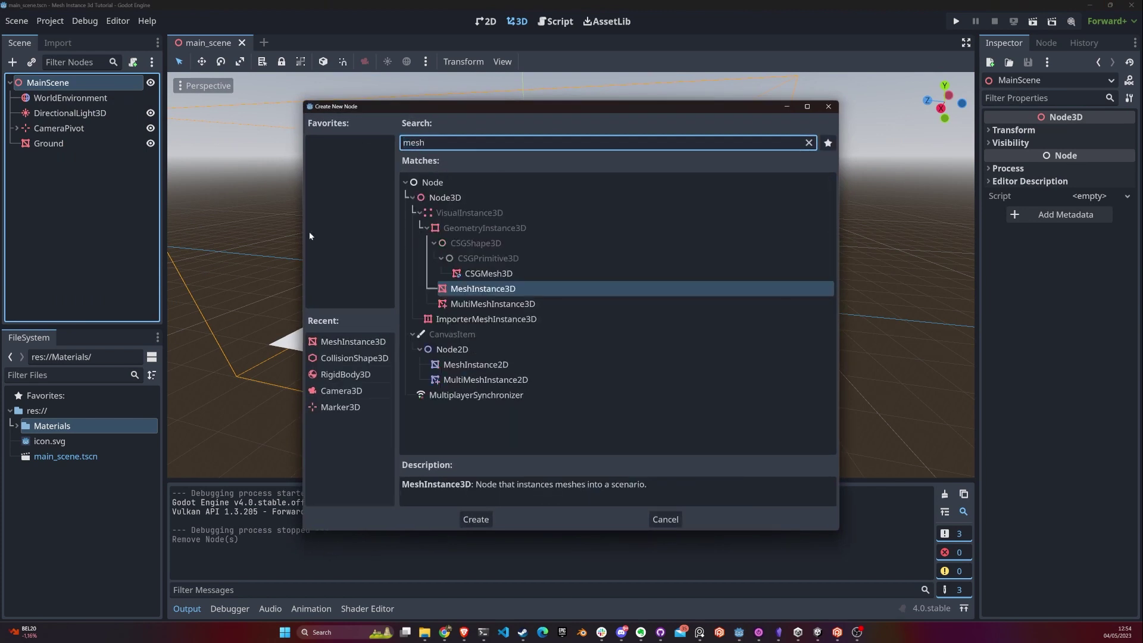
{"action": "left_click", "coordinate": [474, 520]}
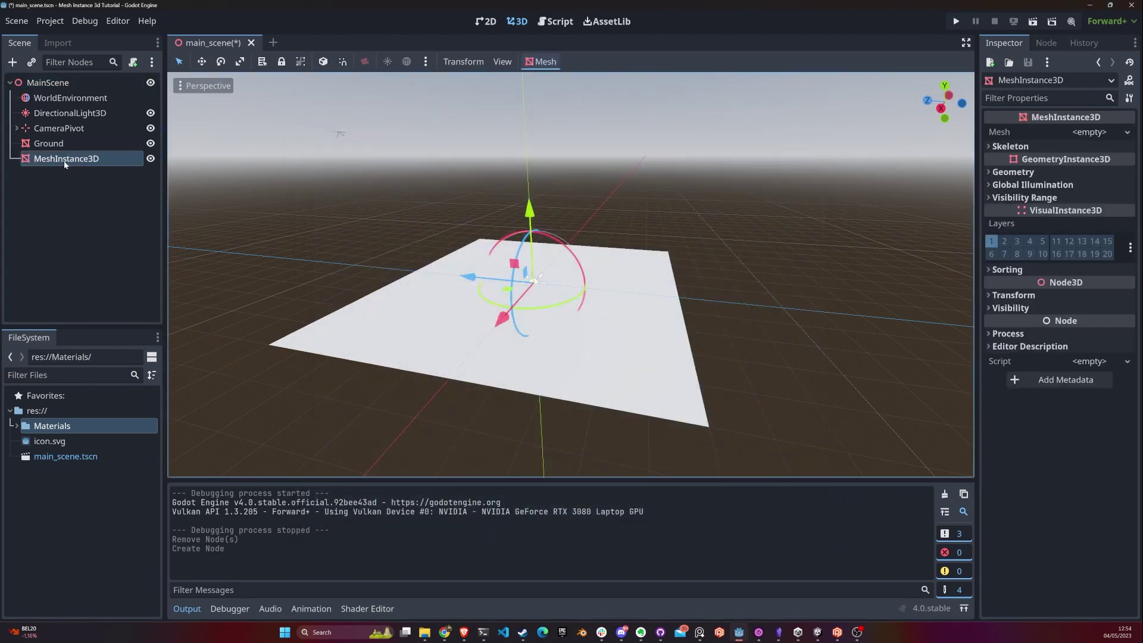
Rename the new mesh node to 'Box' and raise it about 1.8 units
{"action": "double_click", "coordinate": [65, 160]}
{"action": "type", "text": "Box"}
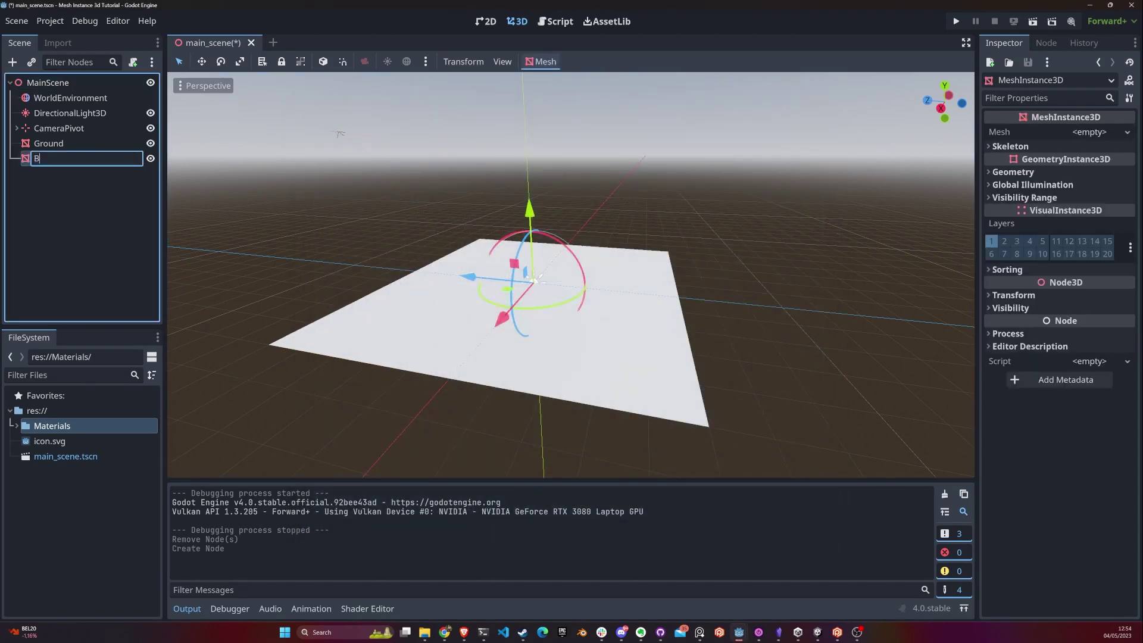
{"action": "key", "text": "Return"}
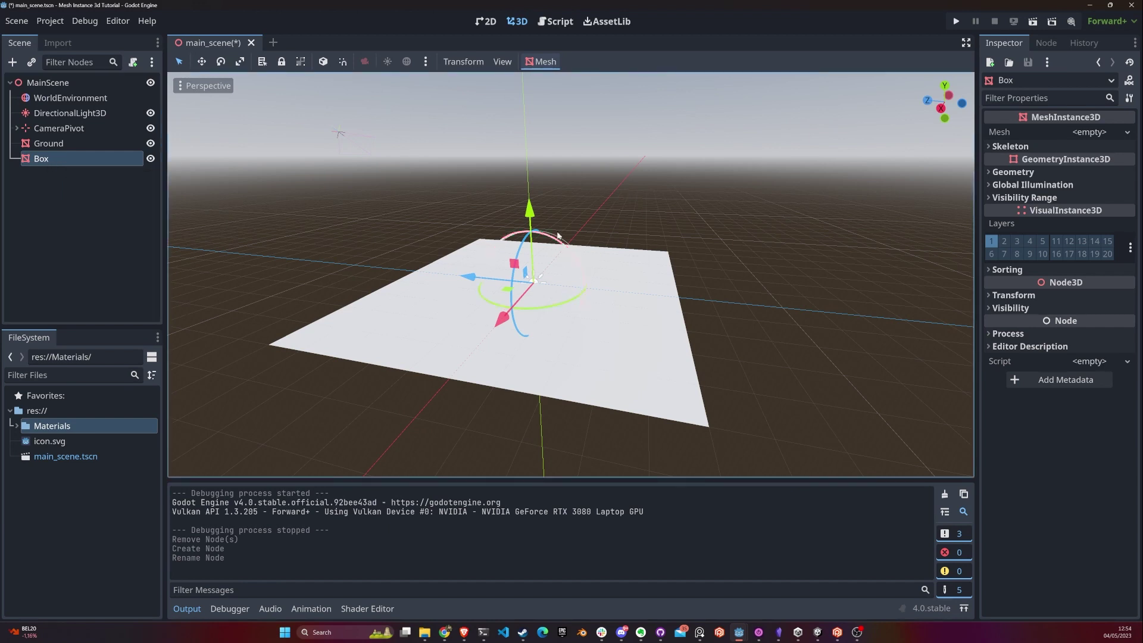
{"action": "left_click_drag", "start_coordinate": [540, 206], "coordinate": [544, 94]}
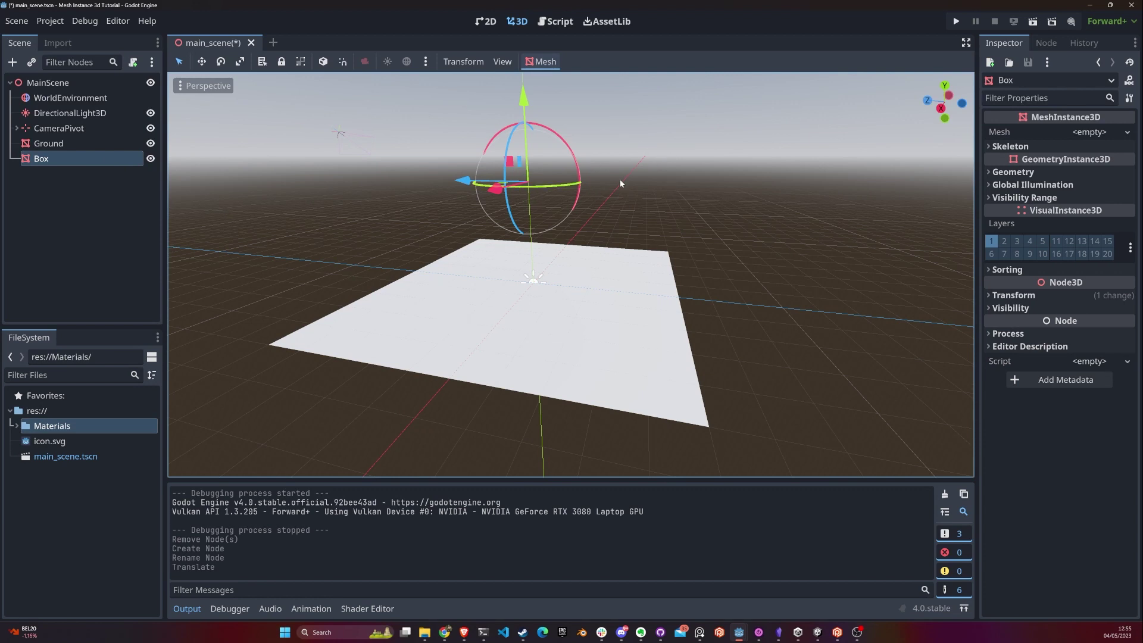
Assign a New BoxMesh to Box and frame the floating white cube
{"action": "left_click", "coordinate": [1127, 132]}
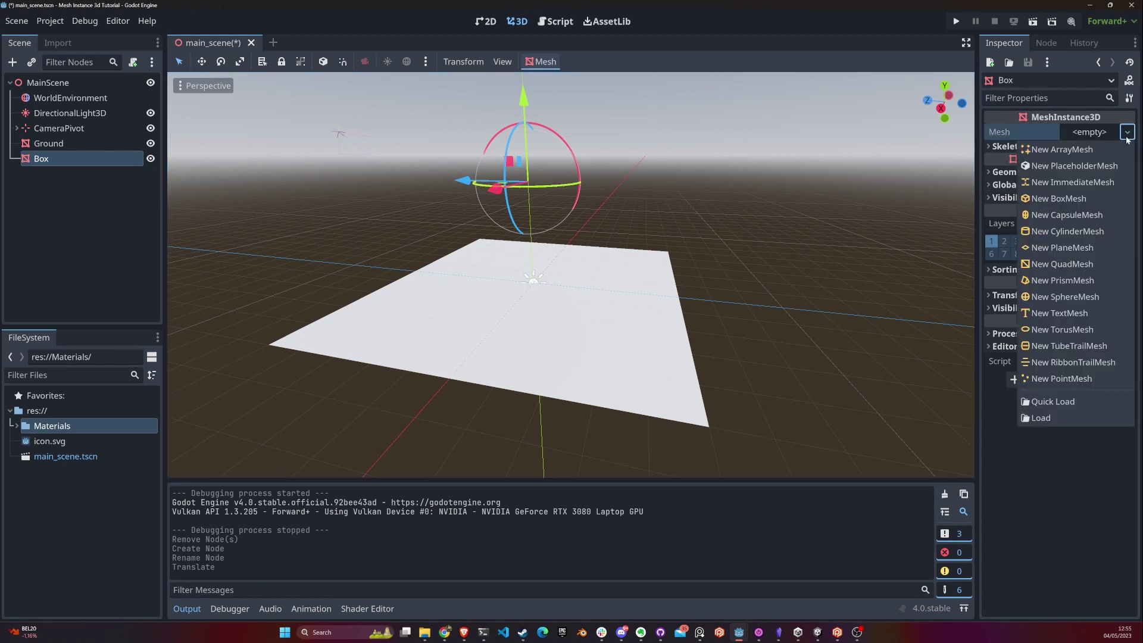
{"action": "left_click", "coordinate": [1091, 197]}
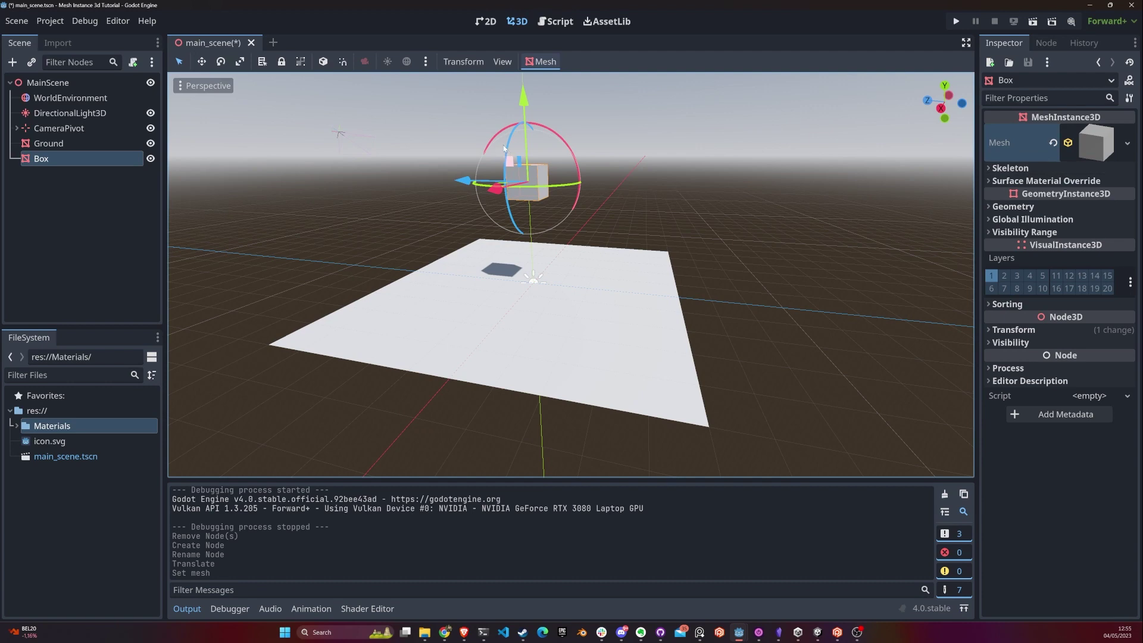
{"action": "middle_click_drag", "start_coordinate": [637, 218], "coordinate": [619, 221]}
{"action": "scroll", "coordinate": [570, 275], "scroll_direction": "up", "scroll_amount": 5}
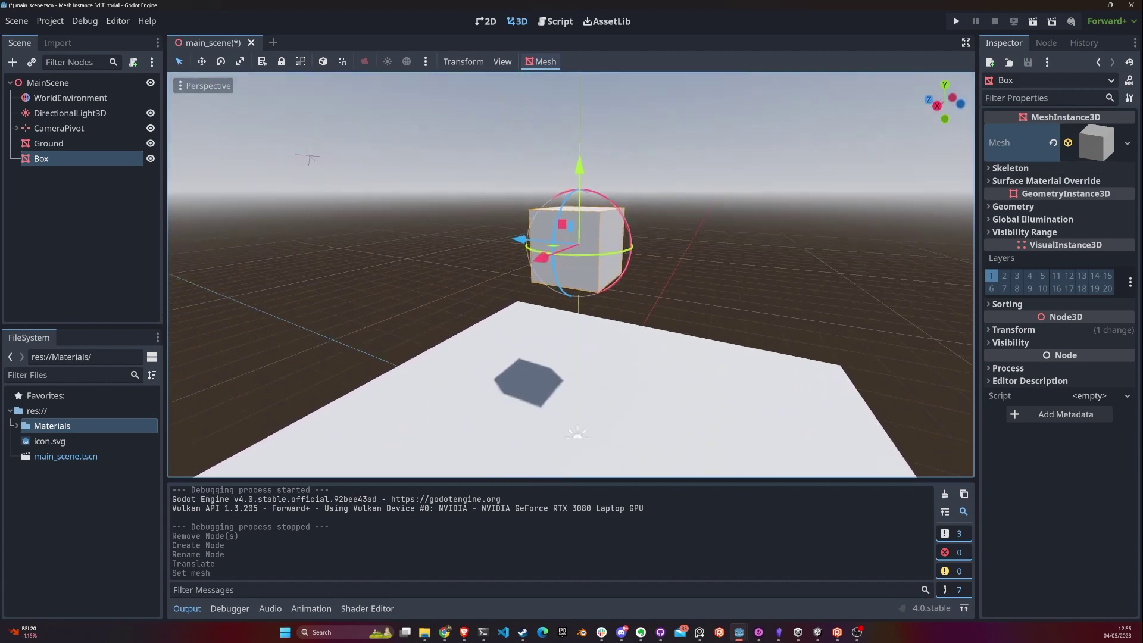
{"action": "middle_click_drag", "start_coordinate": [570, 275], "coordinate": [619, 236]}
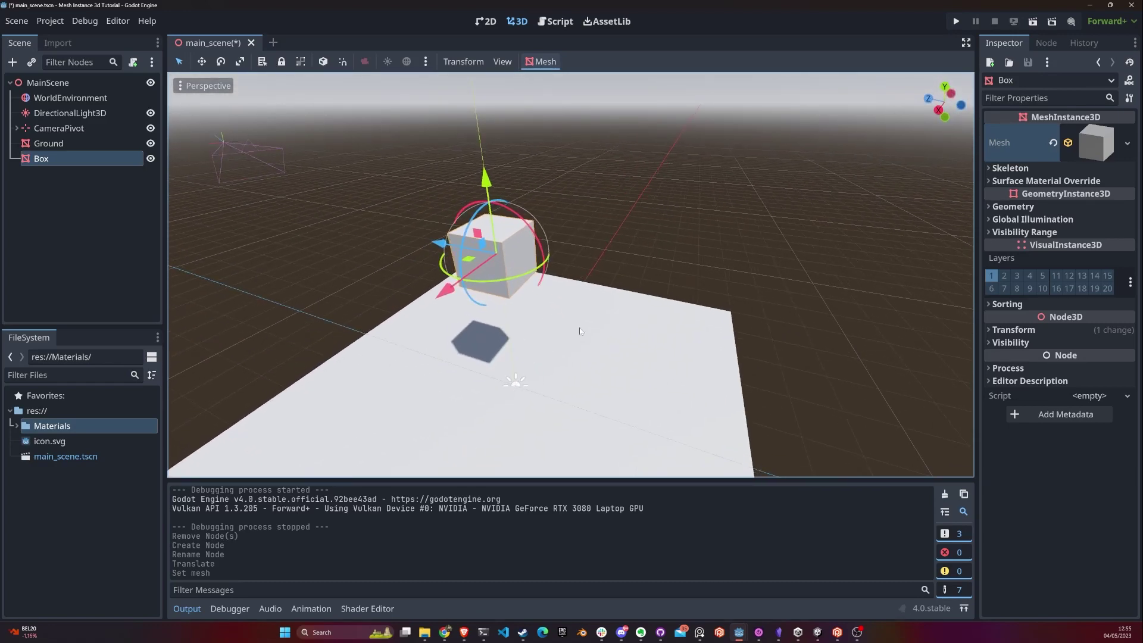
{"action": "left_click", "coordinate": [956, 21]}
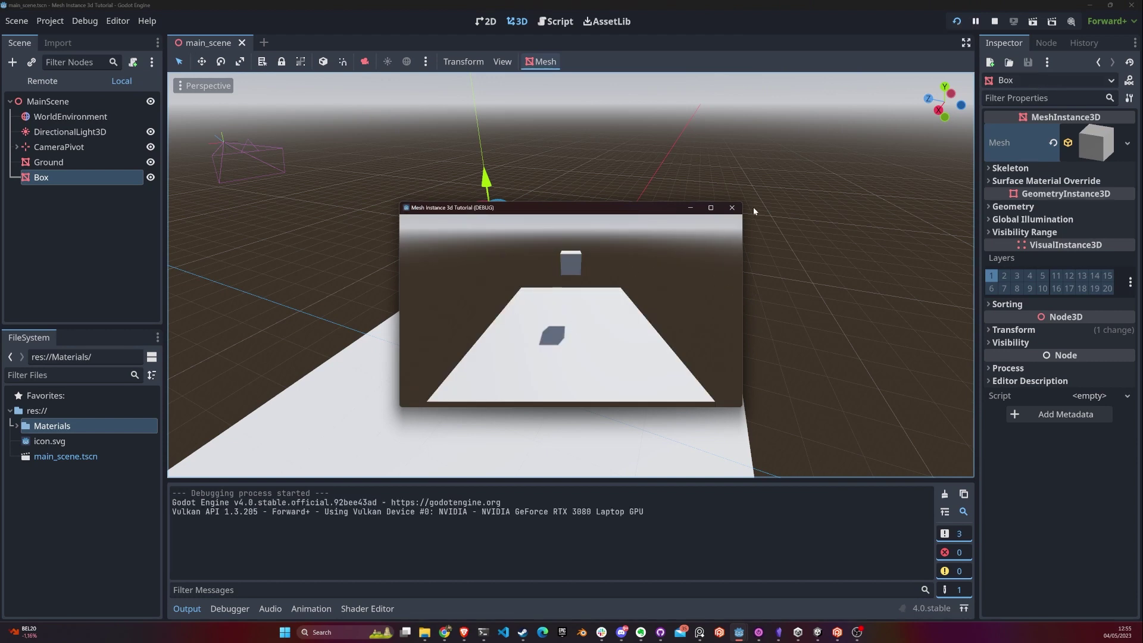
{"action": "left_click", "coordinate": [737, 208]}
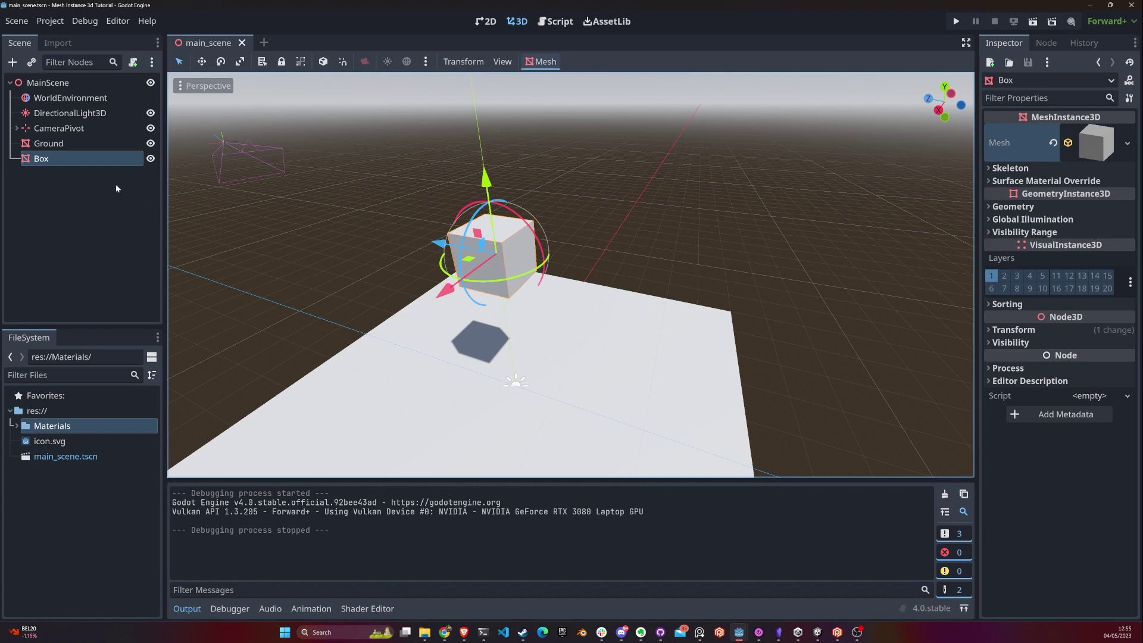
Add a RigidBody3D node under MainScene and check its configuration warning
{"action": "right_click", "coordinate": [73, 84]}
{"action": "left_click", "coordinate": [126, 94]}
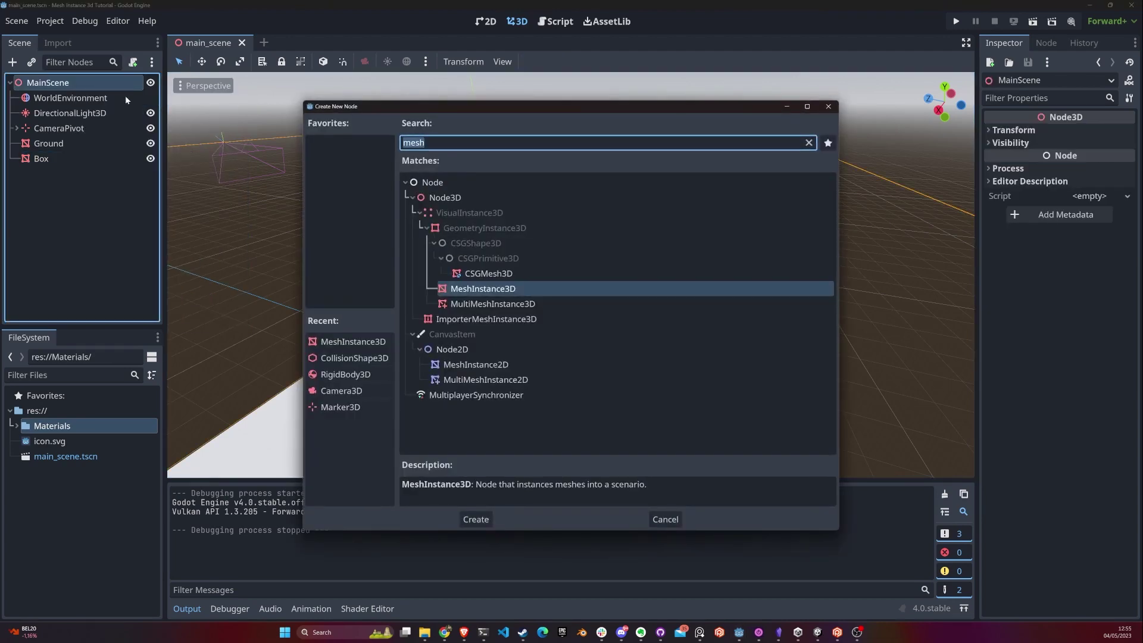
{"action": "type", "text": "Rigi"}
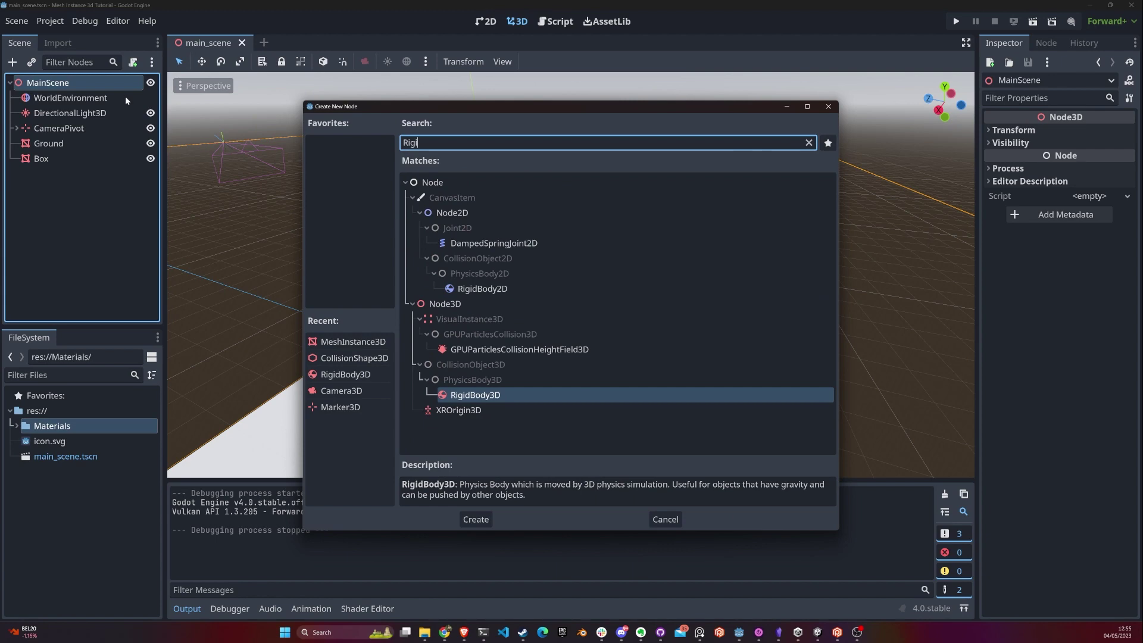
{"action": "key", "text": "Return"}
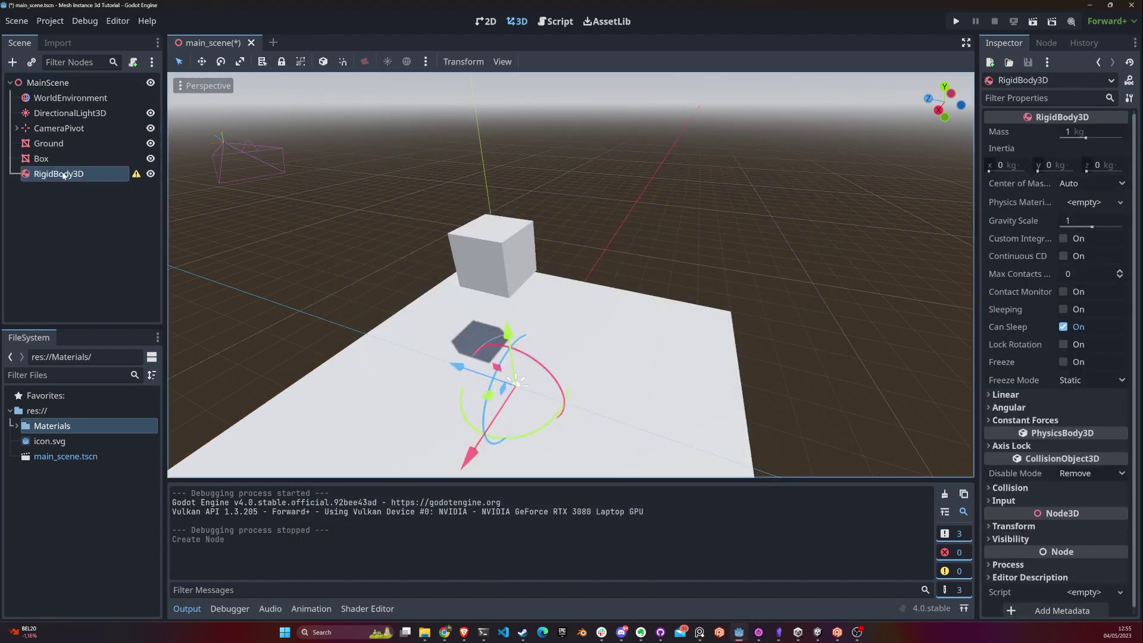
{"action": "left_click", "coordinate": [13, 62]}
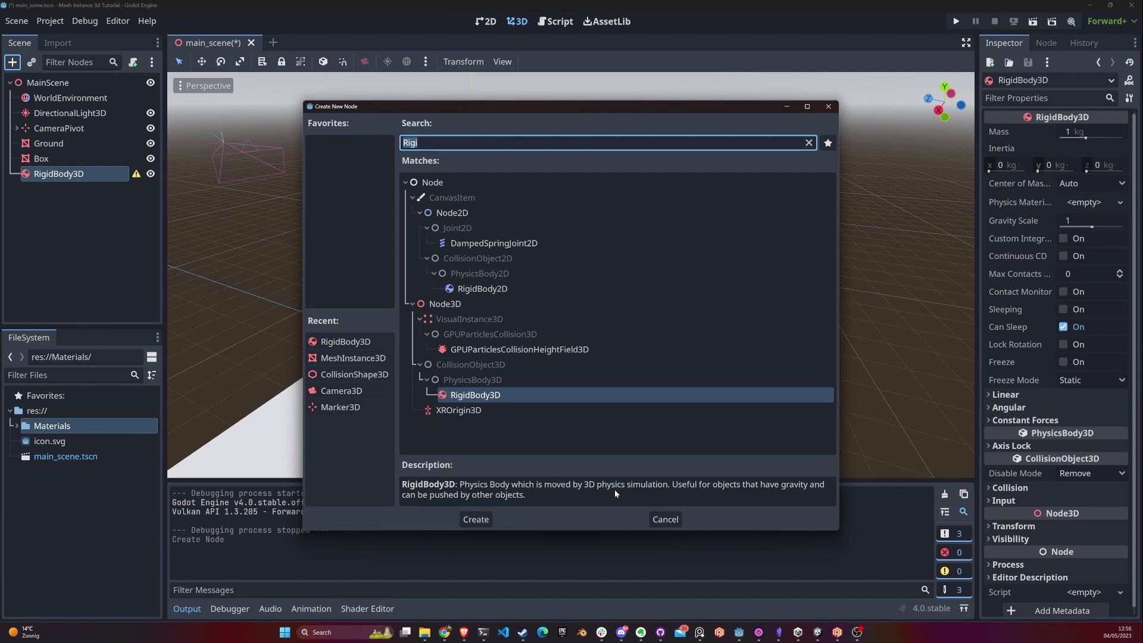
{"action": "left_click", "coordinate": [831, 110]}
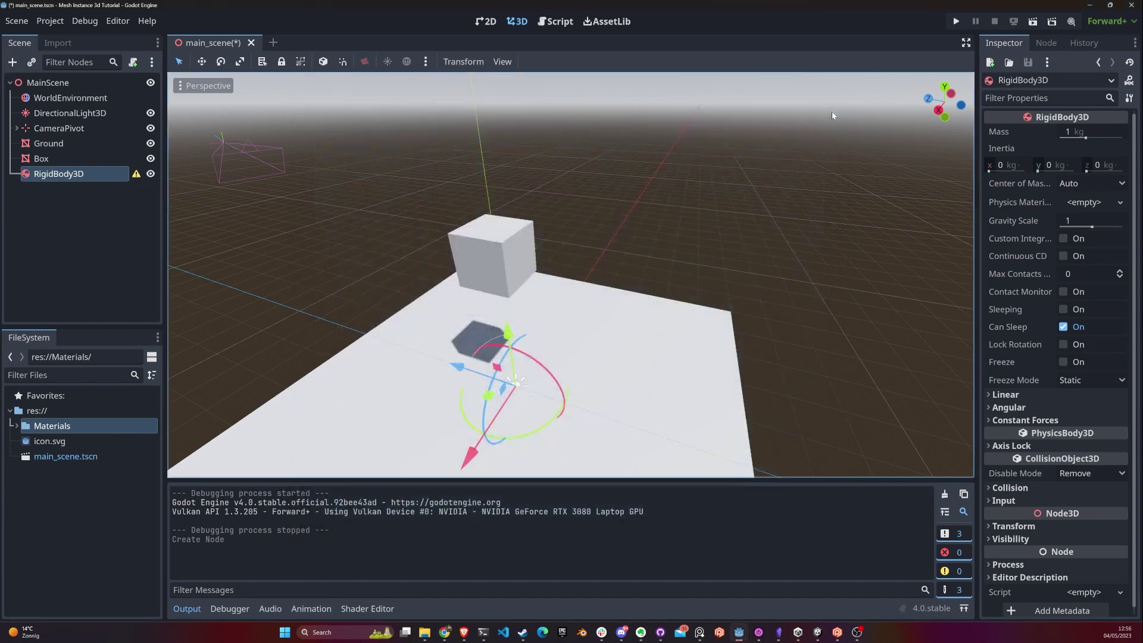
{"action": "left_click", "coordinate": [136, 174]}
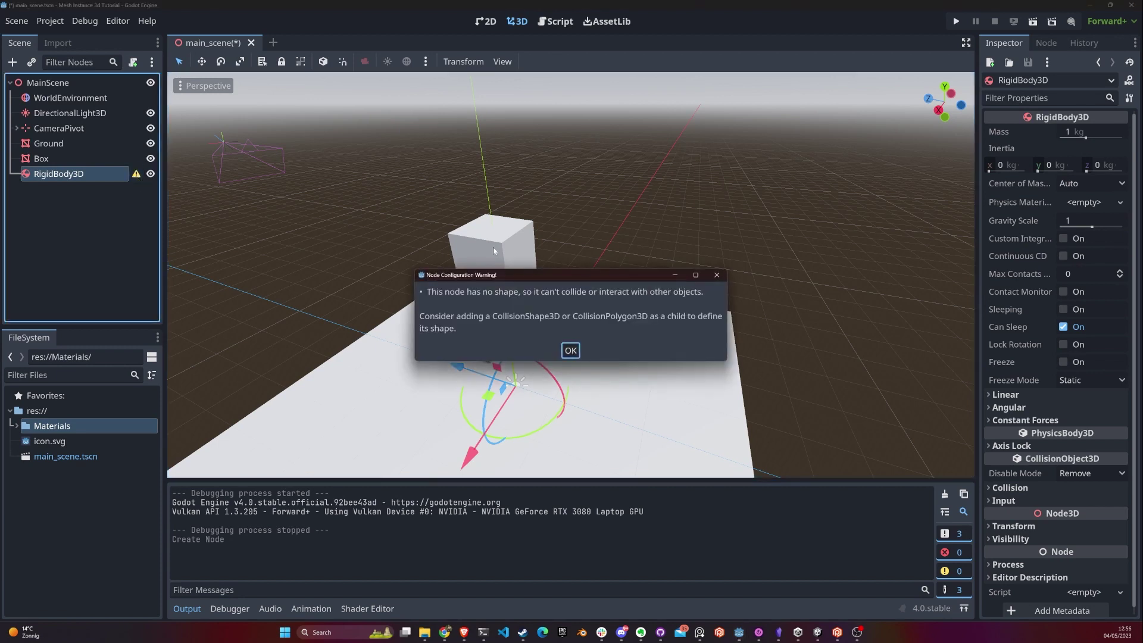
{"action": "left_click", "coordinate": [717, 275]}
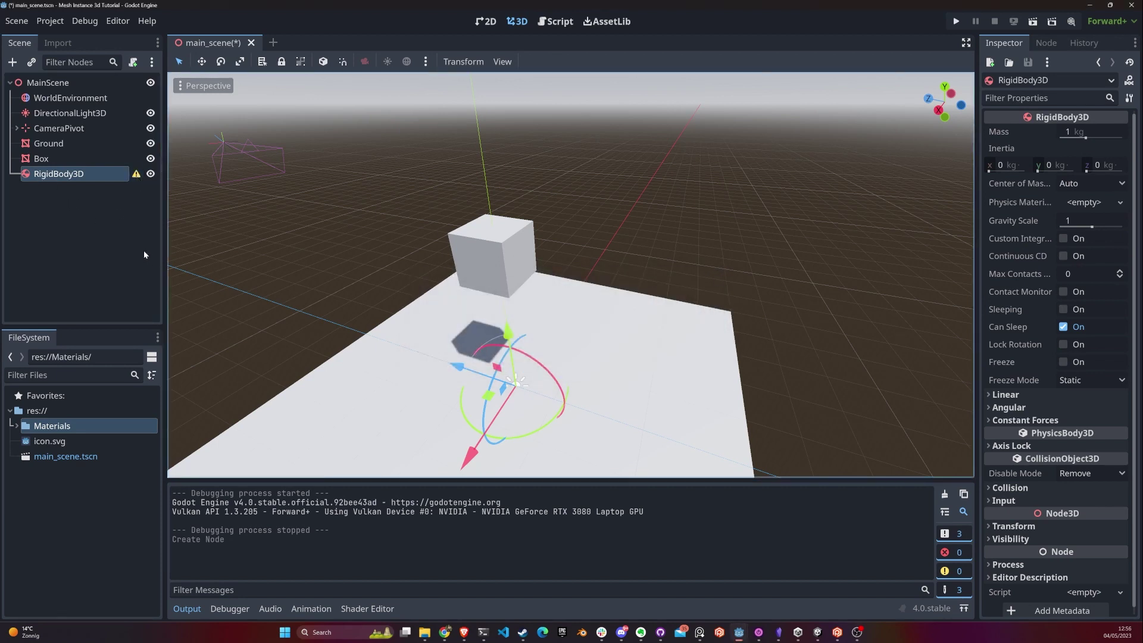
Reparent Box under RigidBody3D and revert its Position to 0, 0, 0
{"action": "left_click_drag", "start_coordinate": [44, 160], "coordinate": [59, 174]}
{"action": "left_click", "coordinate": [46, 173]}
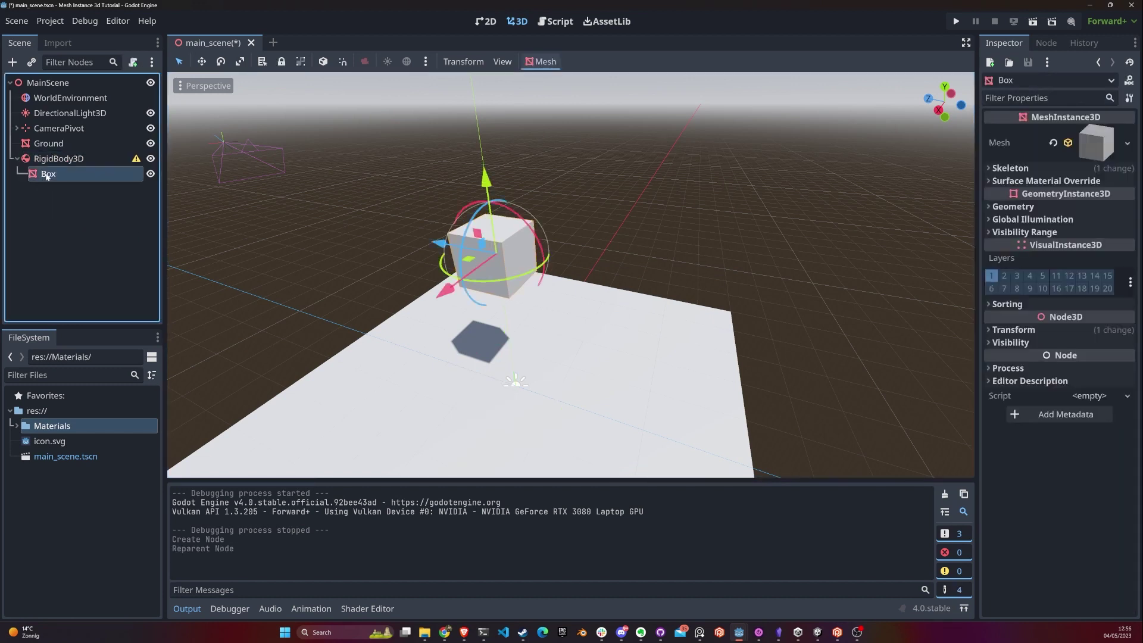
{"action": "left_click", "coordinate": [1037, 329]}
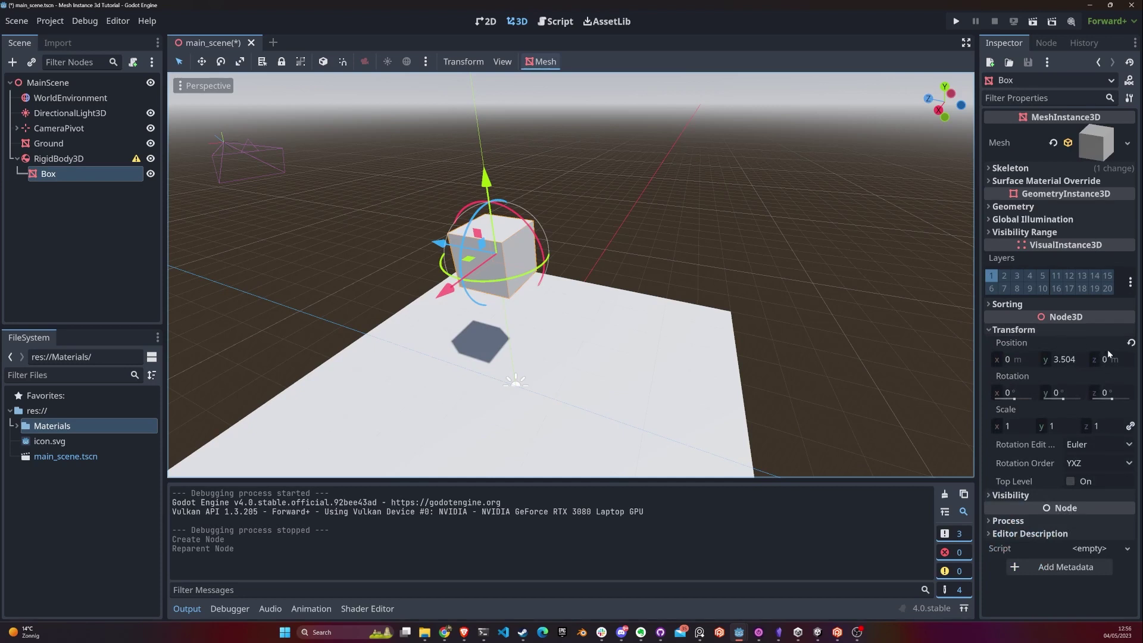
{"action": "left_click", "coordinate": [1129, 345]}
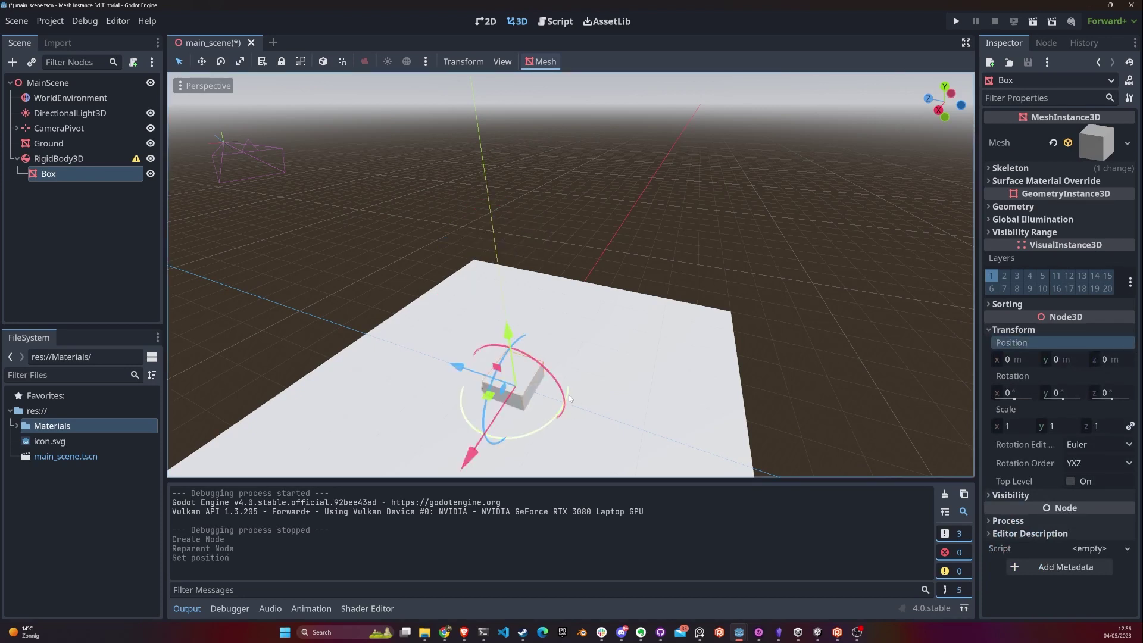
Add a CollisionShape3D child under the RigidBody3D
{"action": "left_click", "coordinate": [65, 161]}
{"action": "right_click", "coordinate": [65, 161]}
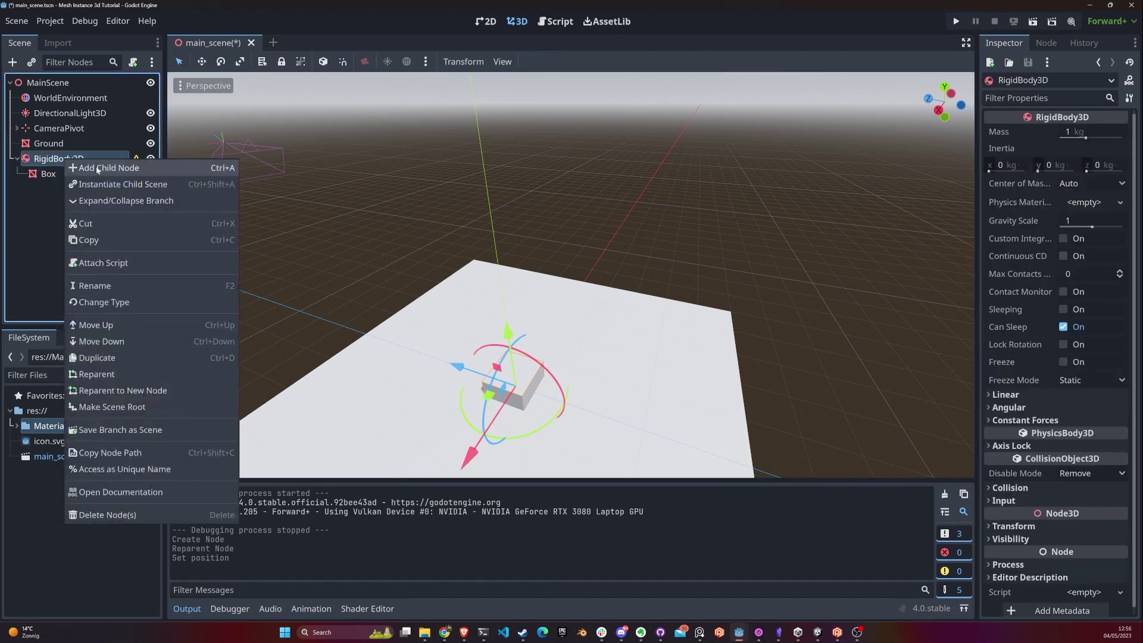
{"action": "left_click", "coordinate": [91, 166]}
{"action": "type", "text": "coll"}
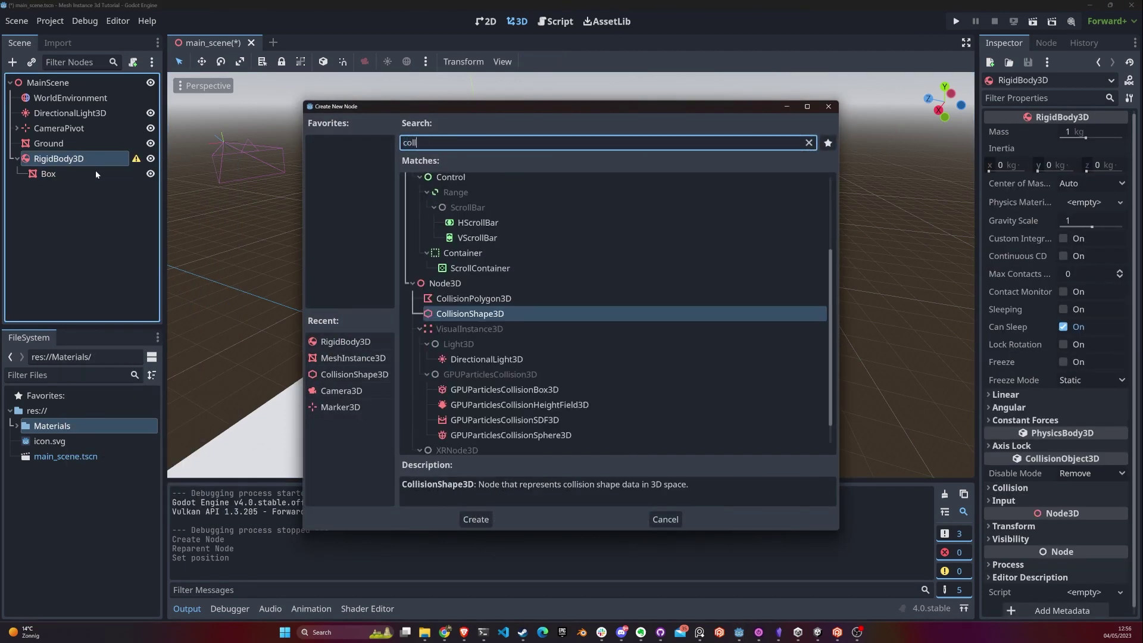
{"action": "key", "text": "Return"}
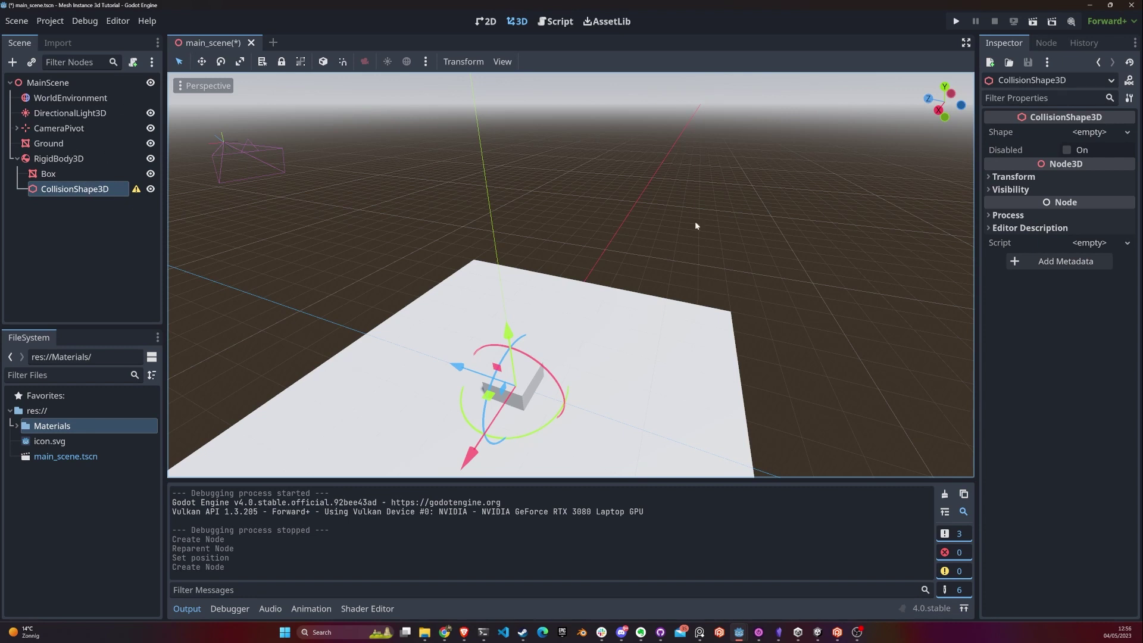
Set the collision shape to a New BoxShape3D and inspect it around the box
{"action": "left_click", "coordinate": [1108, 132]}
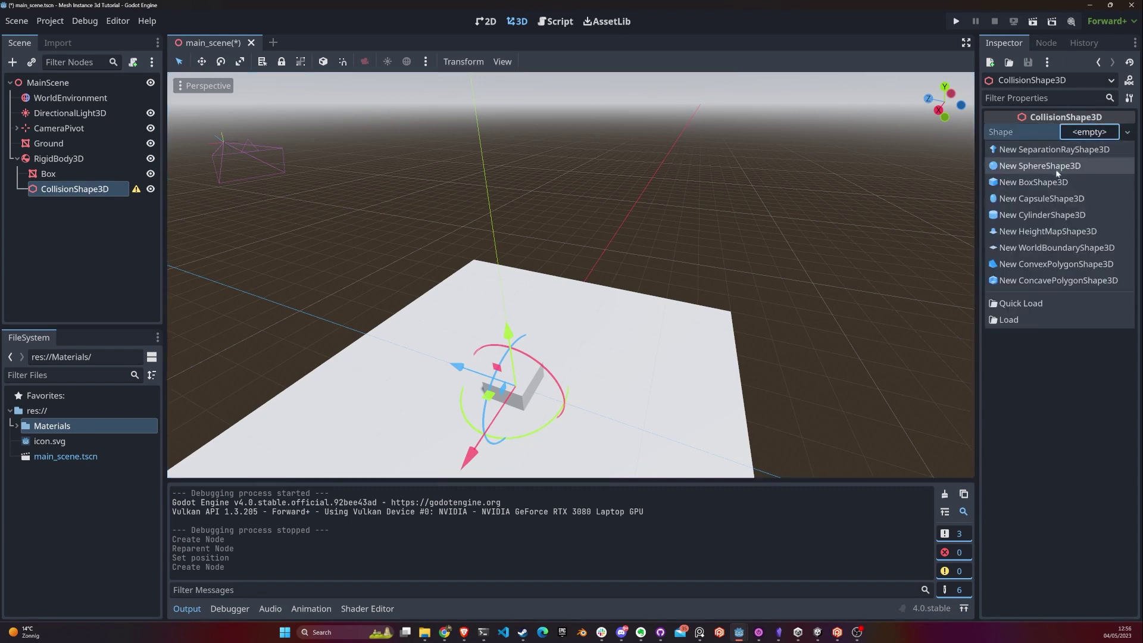
{"action": "left_click", "coordinate": [1056, 184]}
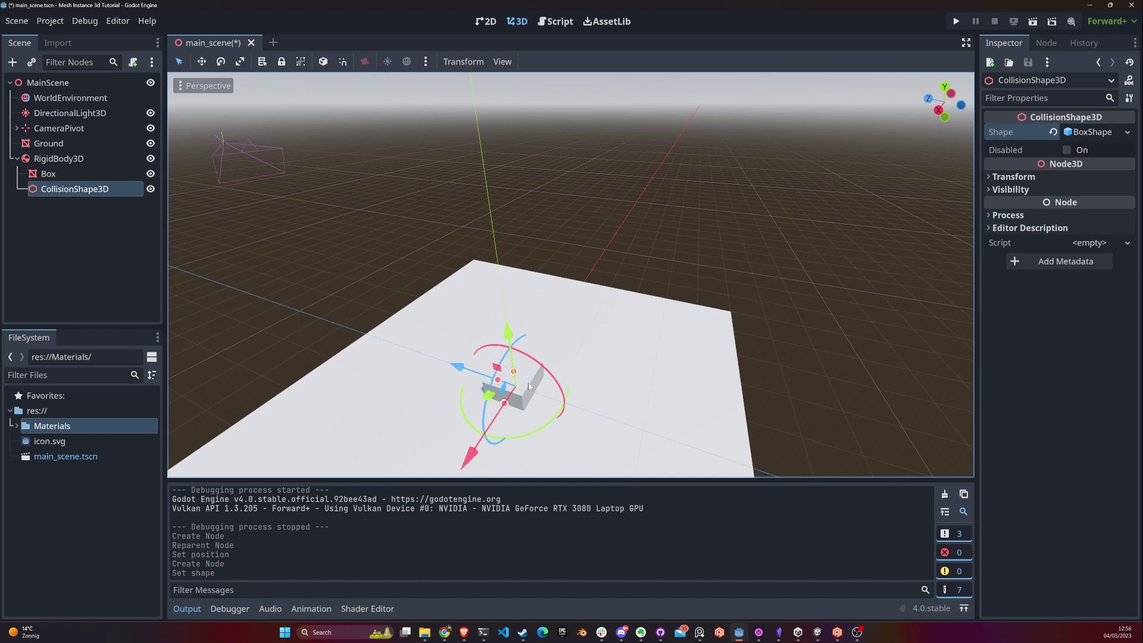
{"action": "scroll", "coordinate": [529, 415], "scroll_direction": "up", "scroll_amount": 4}
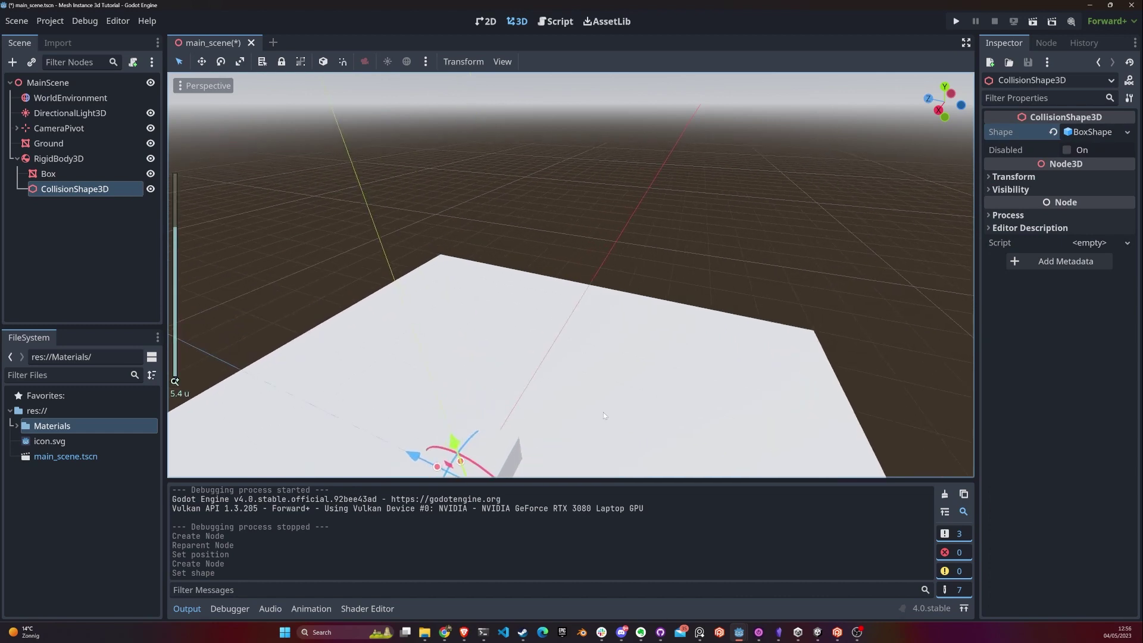
{"action": "middle_click_drag", "start_coordinate": [589, 381], "coordinate": [587, 437]}
{"action": "middle_click_drag", "start_coordinate": [657, 337], "coordinate": [703, 234]}
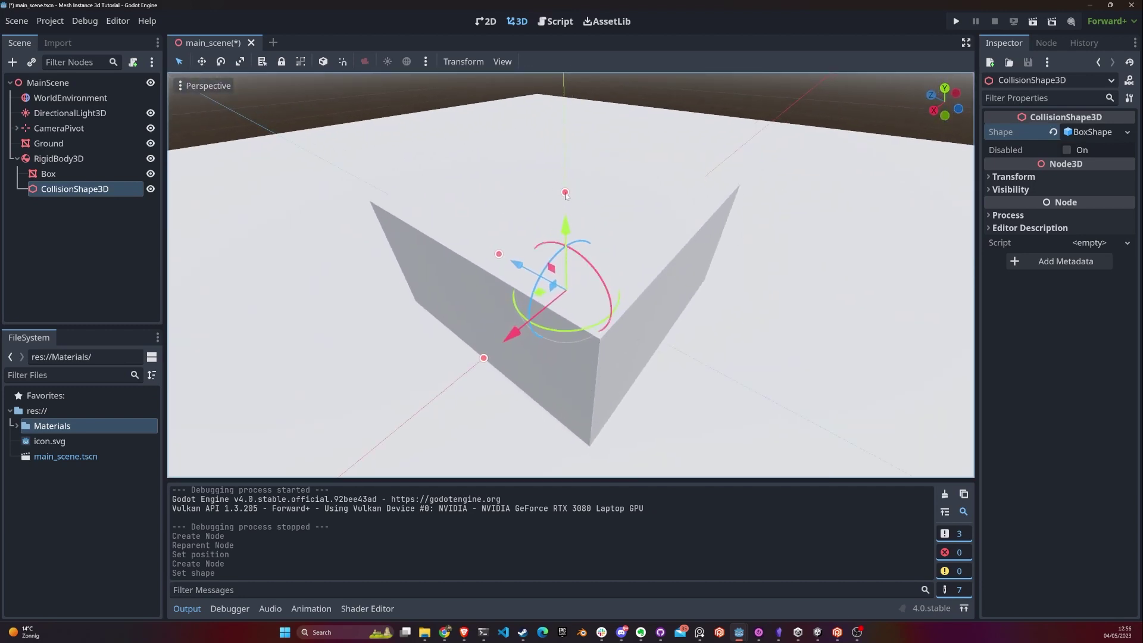
{"action": "scroll", "coordinate": [494, 347], "scroll_direction": "down", "scroll_amount": 5}
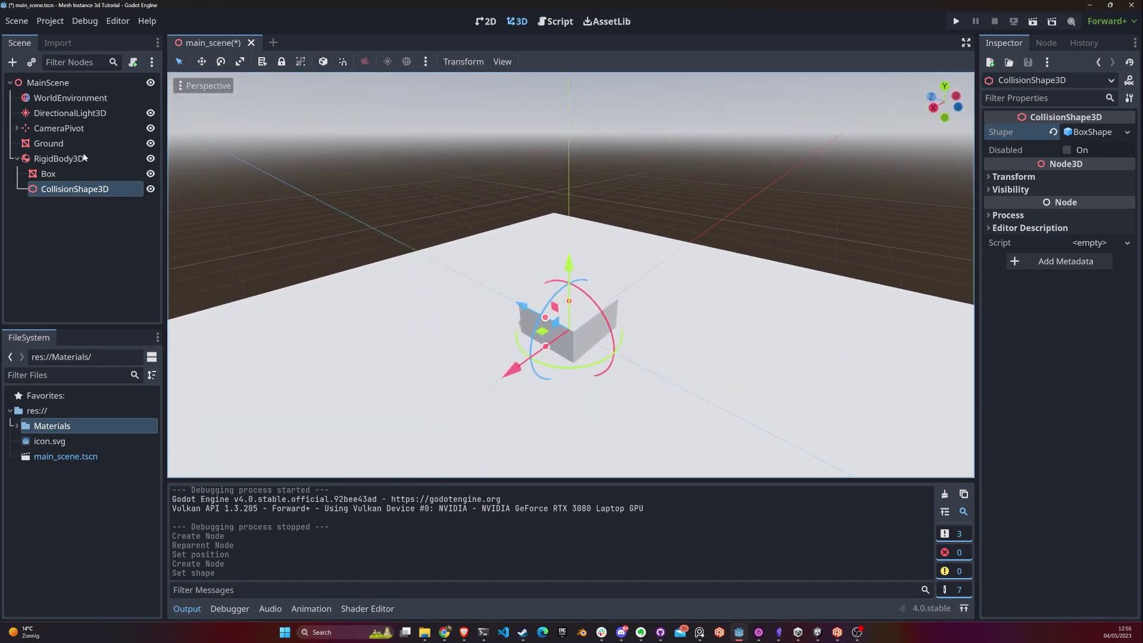
Drag the RigidBody3D's Y arrow to lift the box well above the ground
{"action": "left_click", "coordinate": [81, 158]}
{"action": "left_click_drag", "start_coordinate": [567, 274], "coordinate": [567, 81]}
{"action": "right_click_drag", "start_coordinate": [568, 84], "coordinate": [542, 319]}
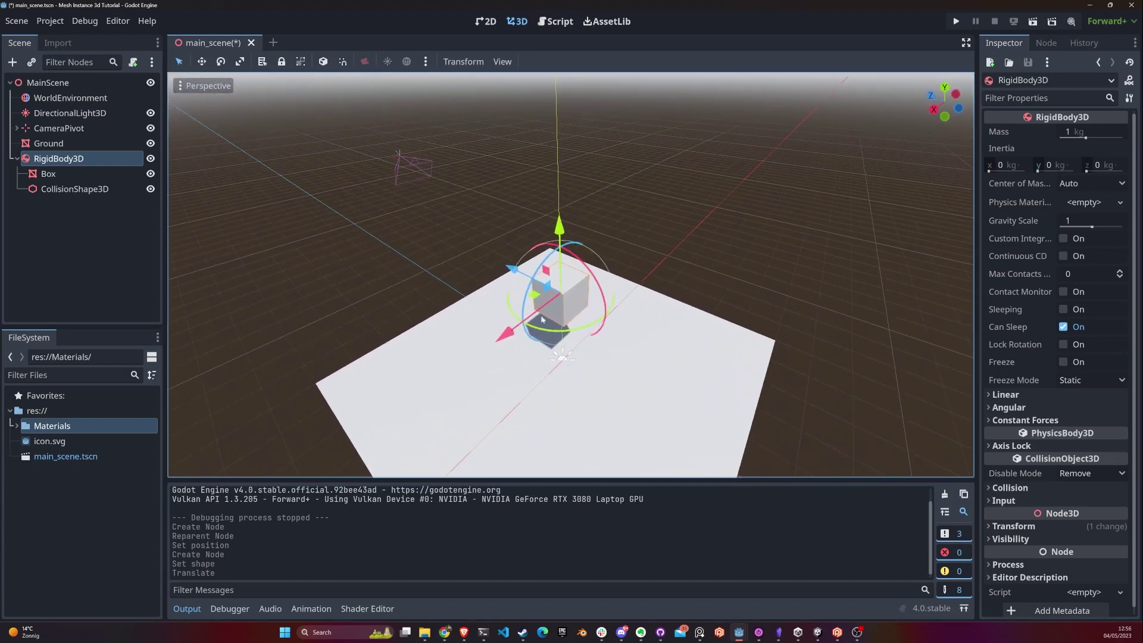
{"action": "left_click_drag", "start_coordinate": [561, 232], "coordinate": [573, 105]}
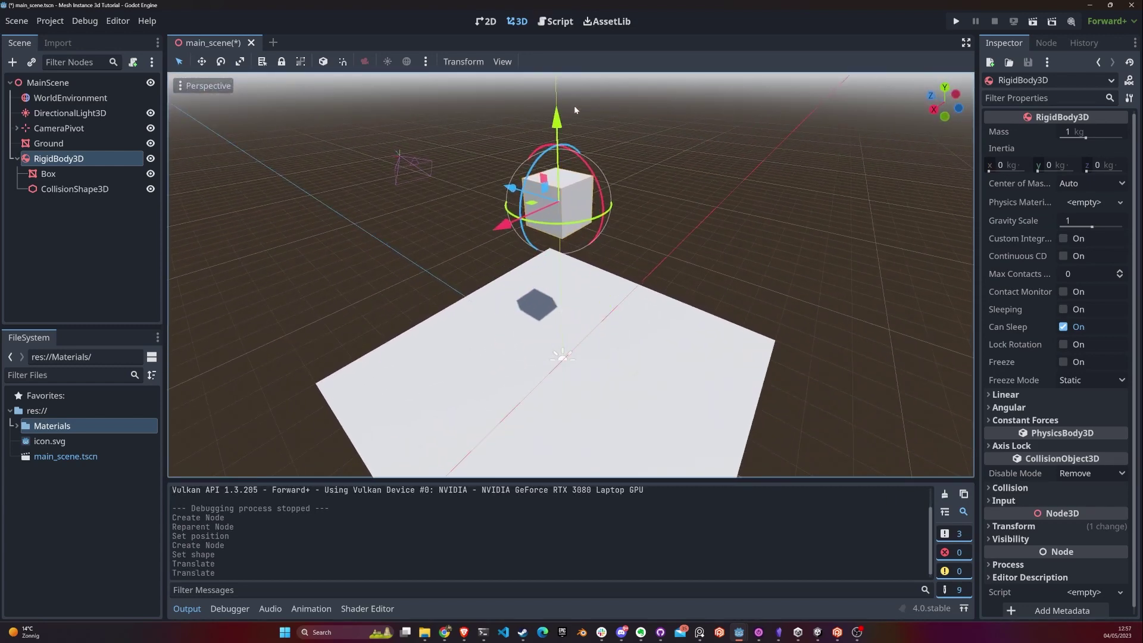
Restart the running scene to watch the box, then close the game
{"action": "left_click", "coordinate": [956, 23]}
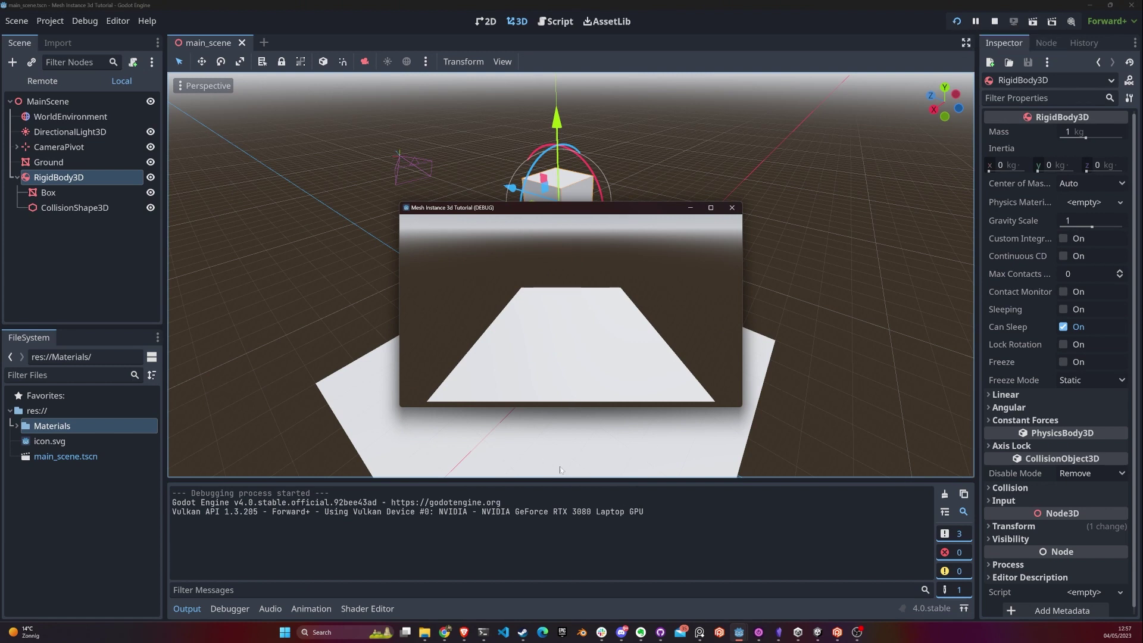
{"action": "left_click", "coordinate": [730, 207]}
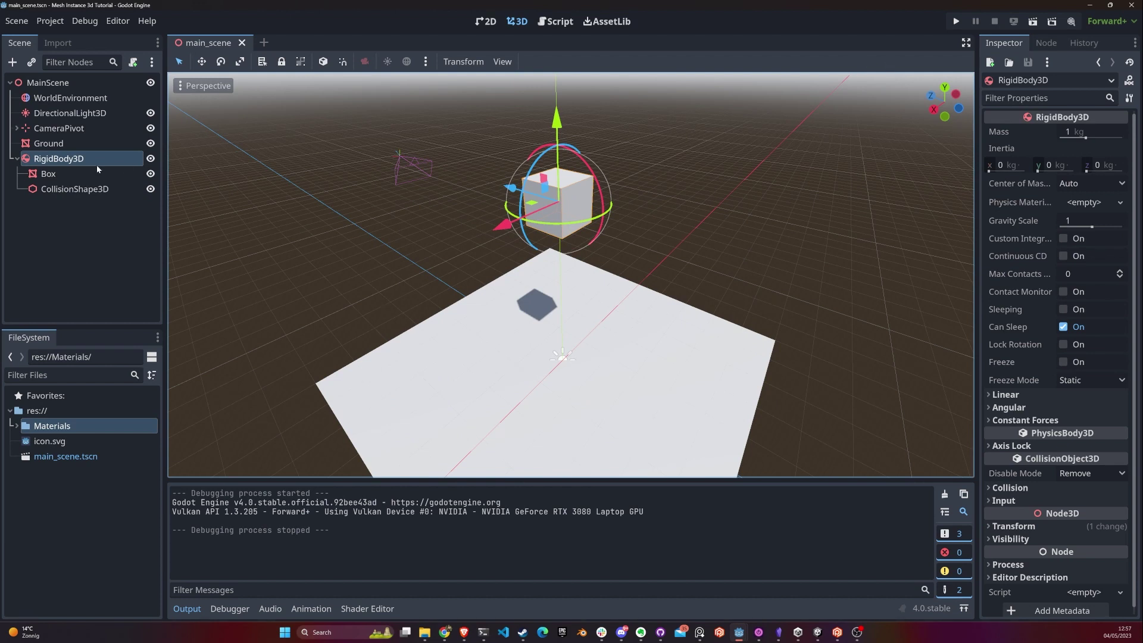
{"action": "left_click", "coordinate": [77, 143]}
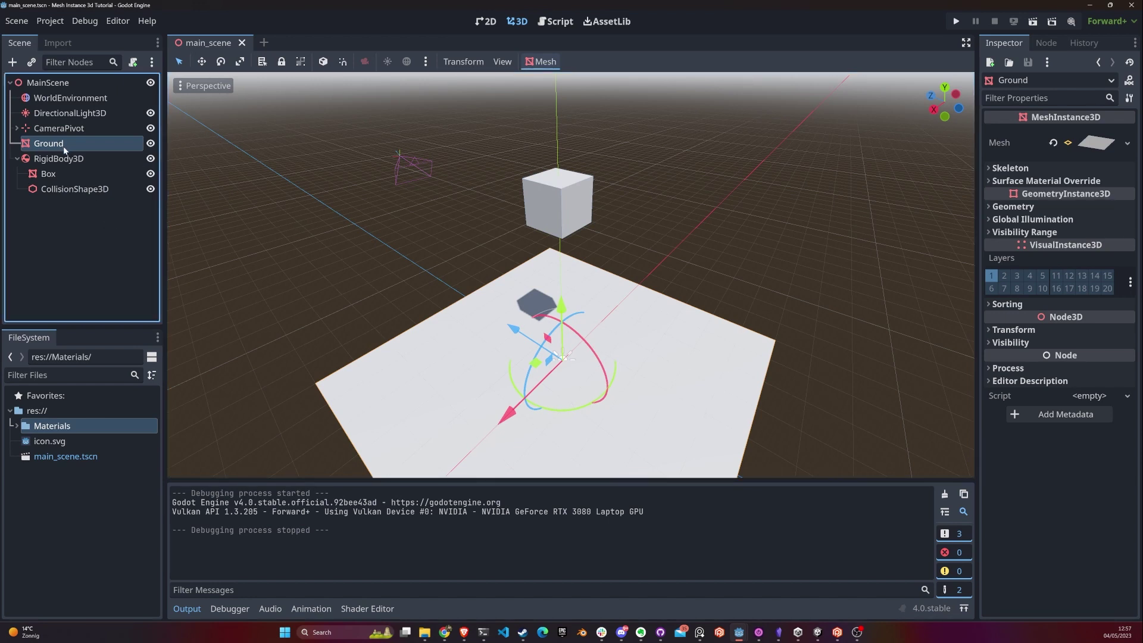
Create a trimesh static body for the Ground mesh and inspect the generated StaticBody3D
{"action": "left_click", "coordinate": [539, 66]}
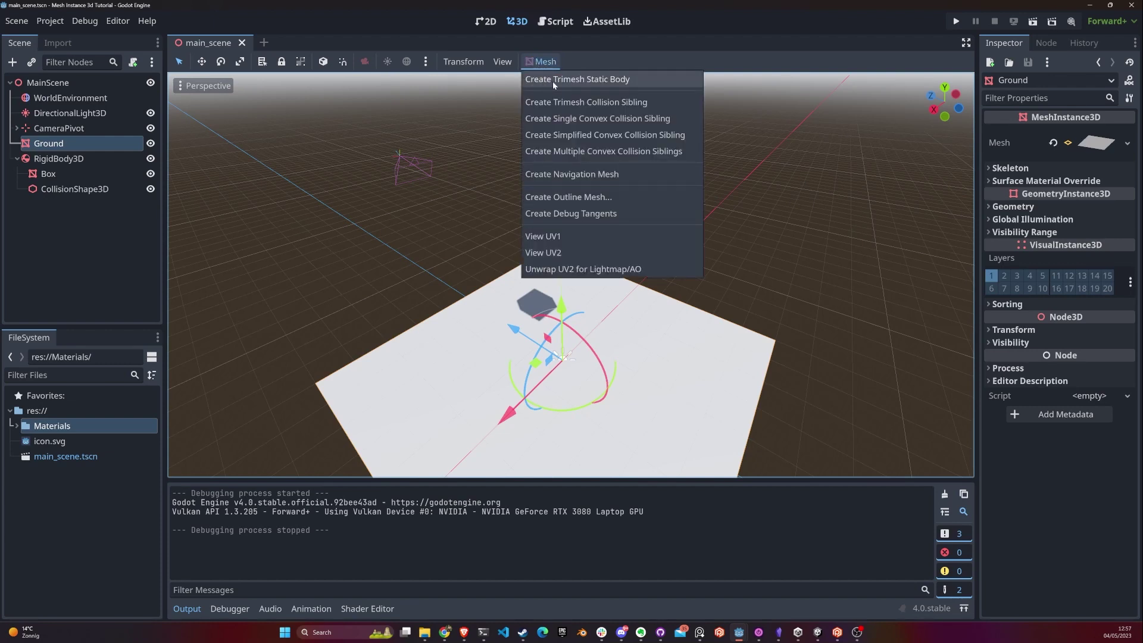
{"action": "left_click", "coordinate": [588, 81]}
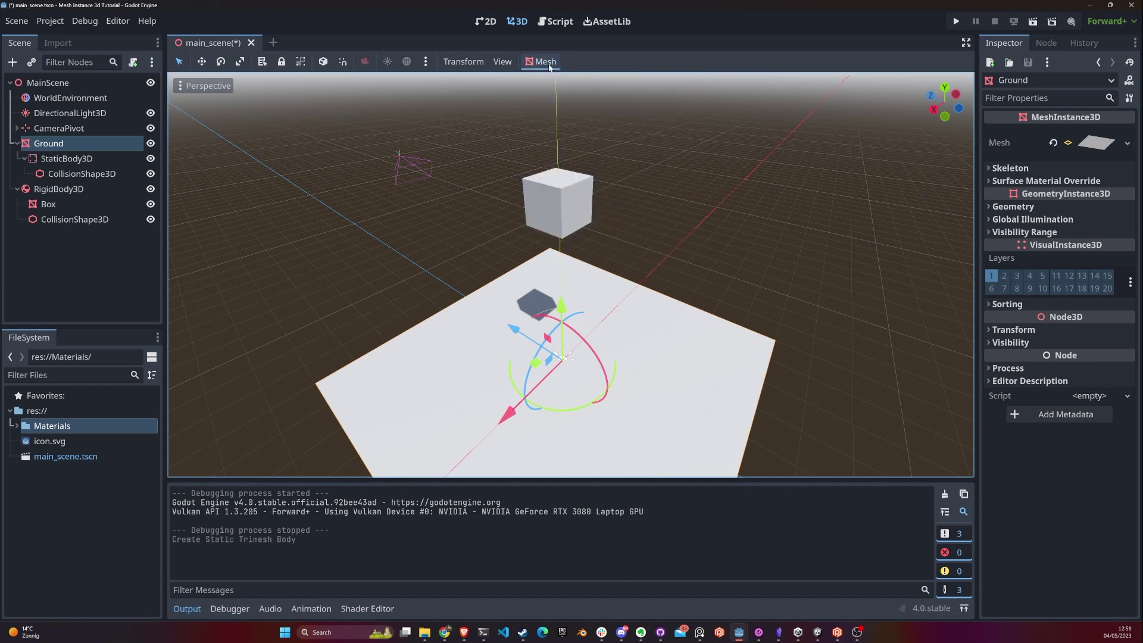
{"action": "left_click", "coordinate": [69, 162]}
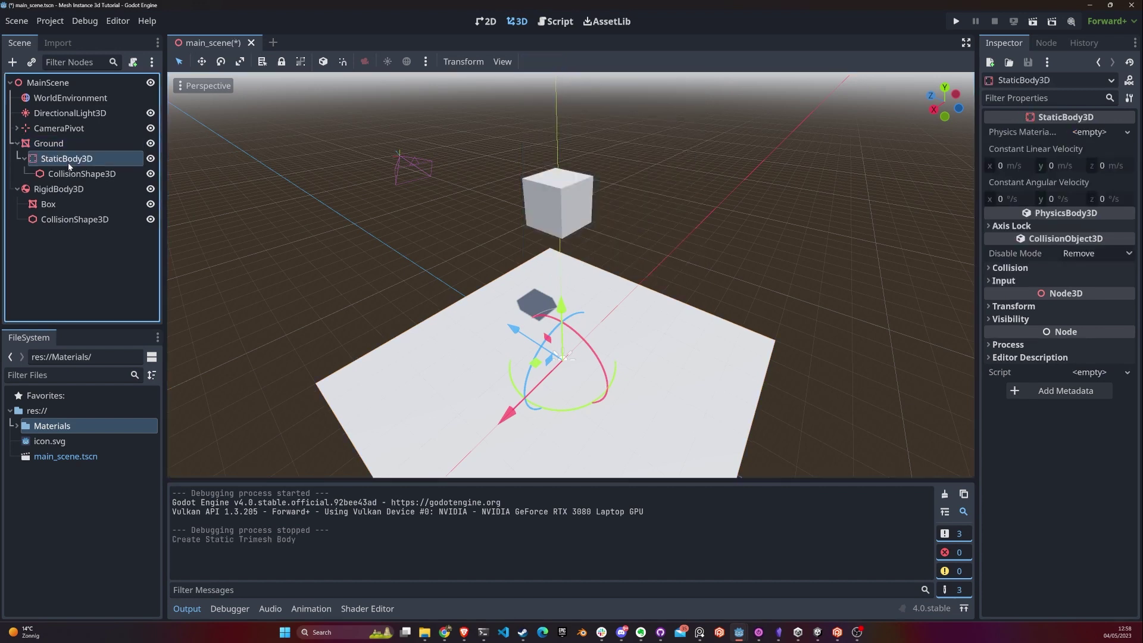
{"action": "left_click", "coordinate": [47, 82]}
{"action": "left_click", "coordinate": [12, 62]}
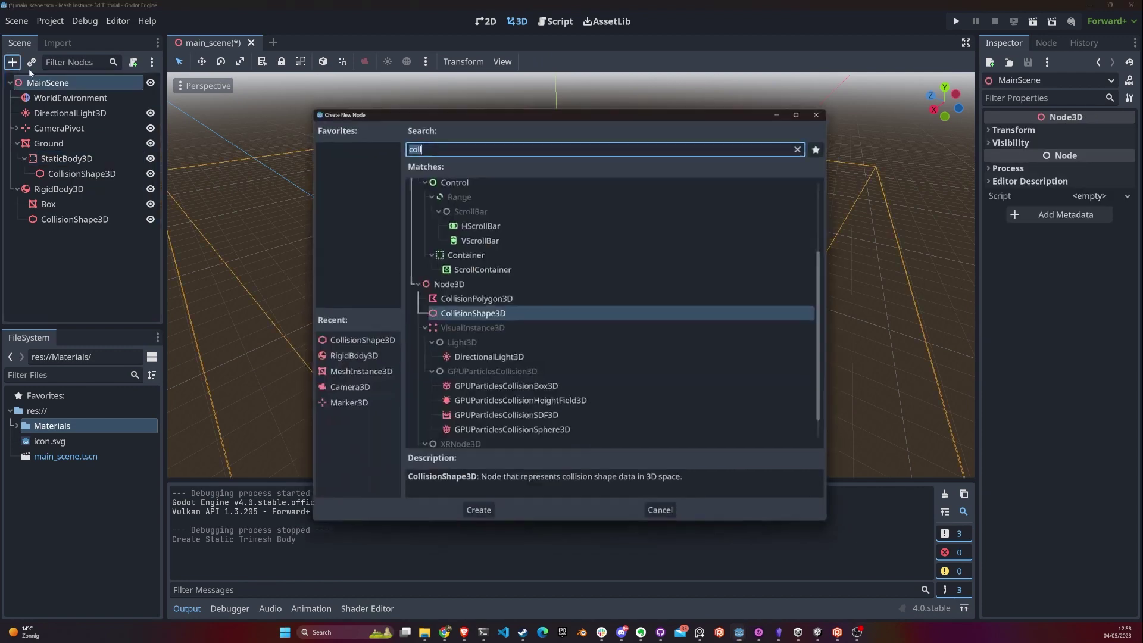
{"action": "type", "text": "stat"}
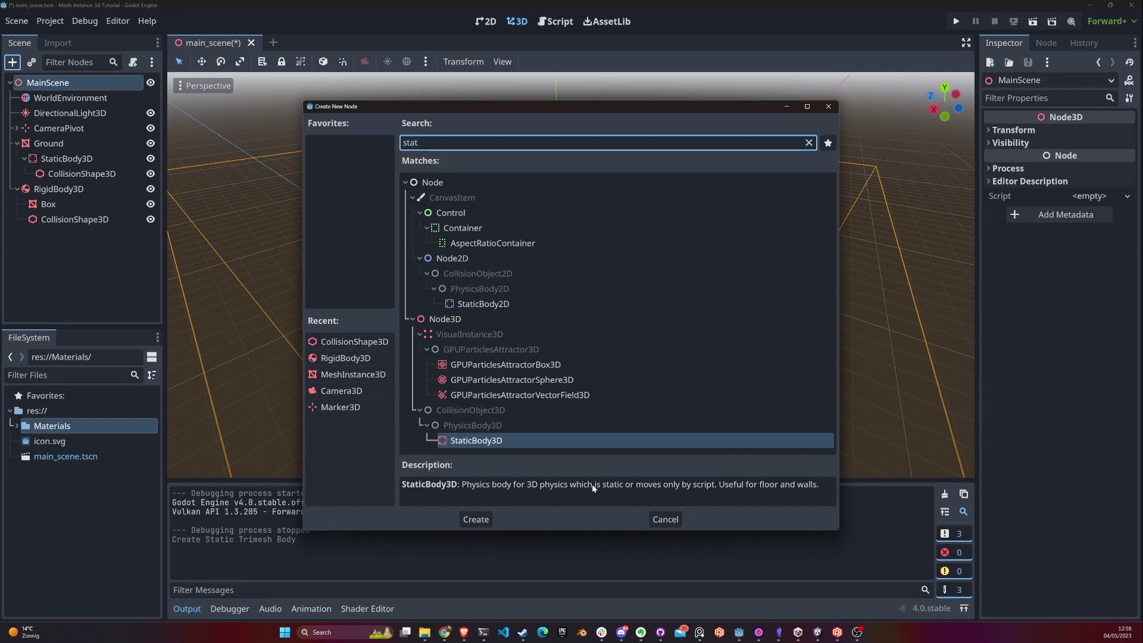
{"action": "left_click", "coordinate": [829, 107]}
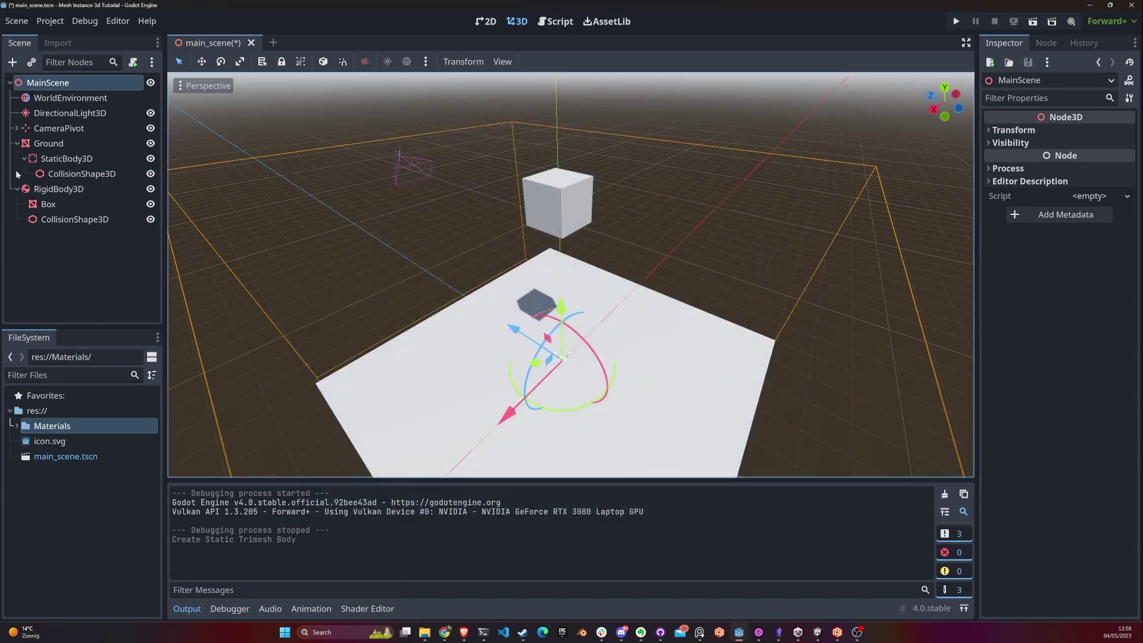
Play the scene to watch the box land on the Ground, then stop it
{"action": "left_click", "coordinate": [55, 160]}
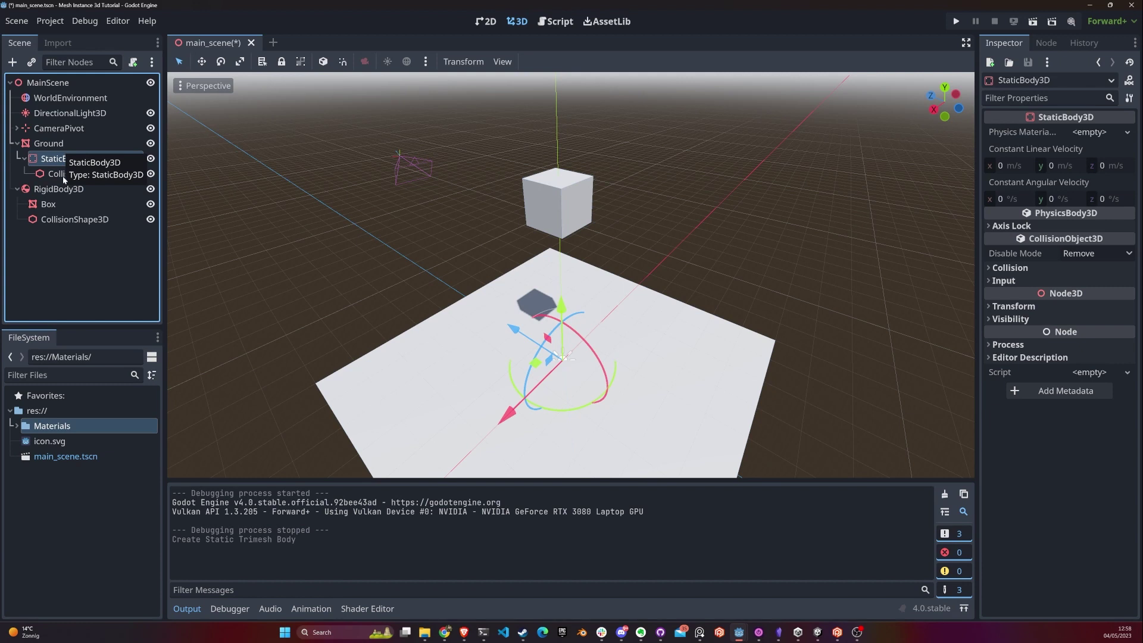
{"action": "left_click", "coordinate": [46, 150]}
{"action": "left_click", "coordinate": [960, 24]}
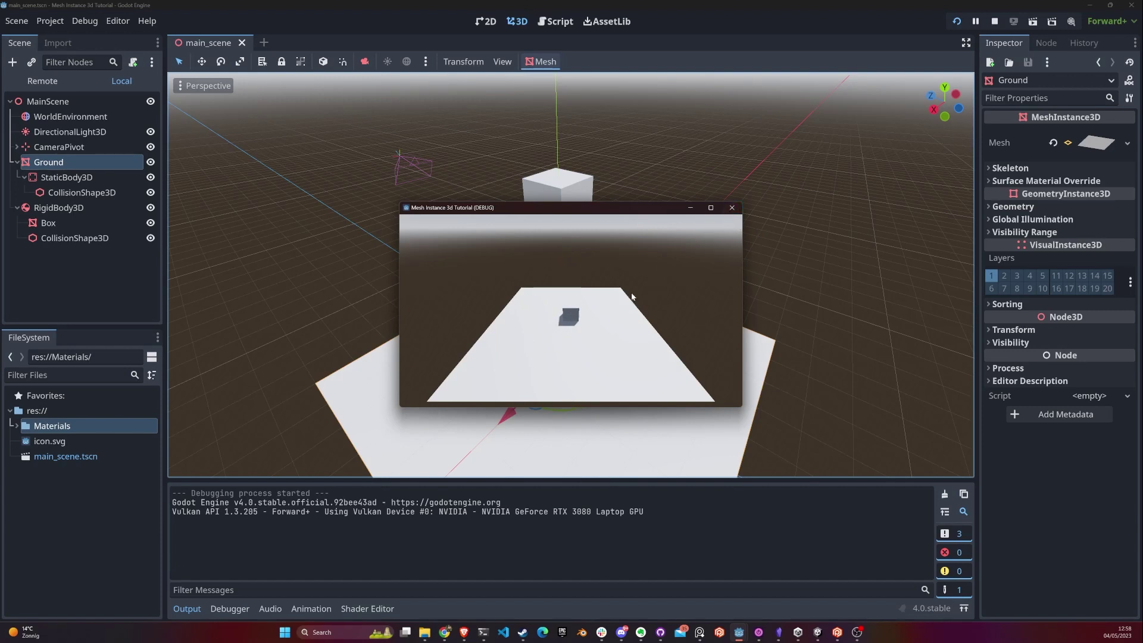
{"action": "left_click", "coordinate": [731, 207]}
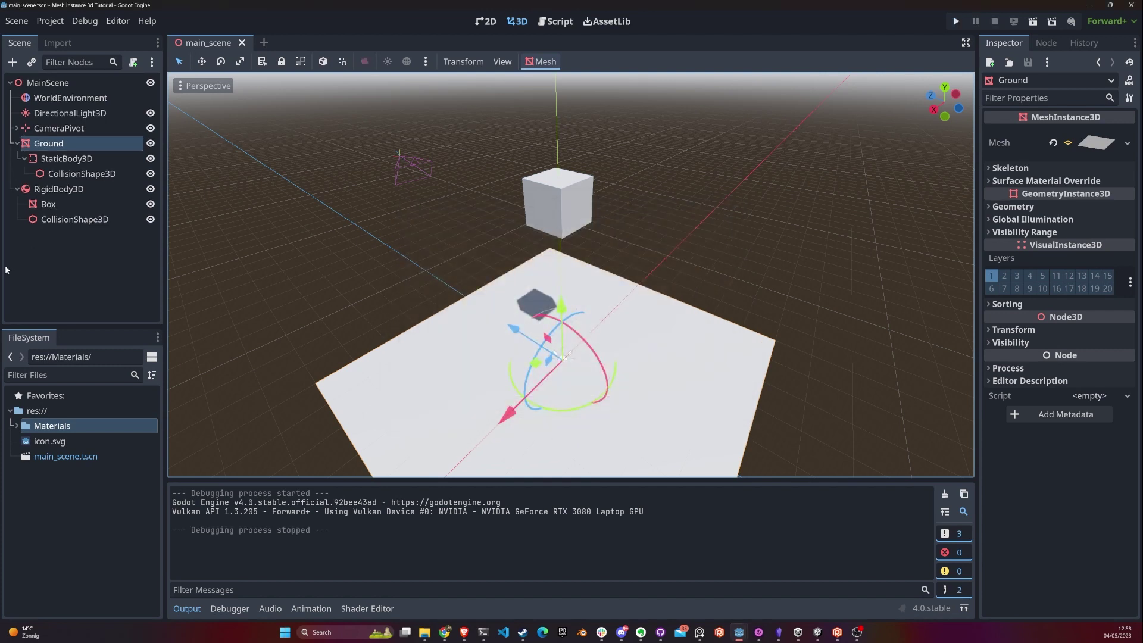
{"action": "left_click", "coordinate": [33, 263]}
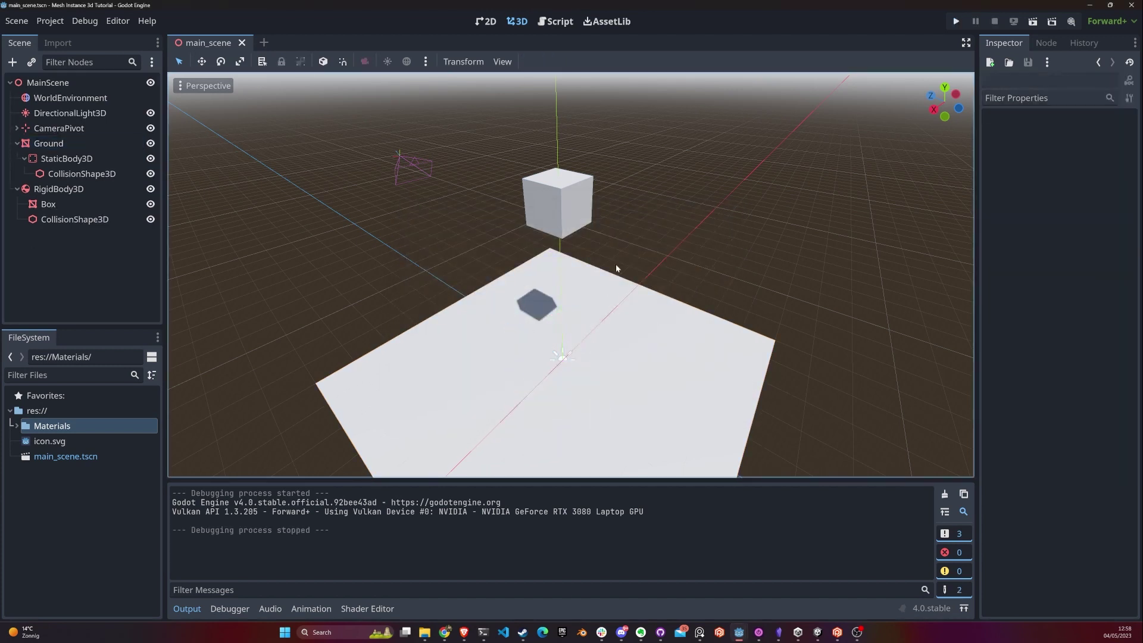
Add a StaticBody3D node as a child of the MainScene root
{"action": "left_click", "coordinate": [12, 61]}
{"action": "key", "text": "Escape"}
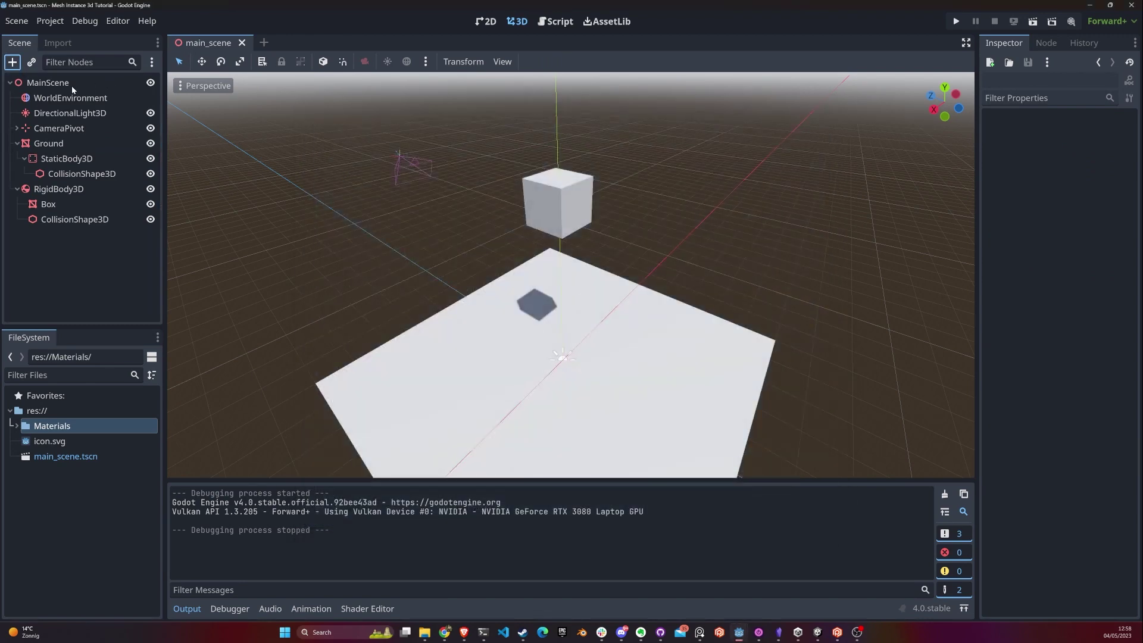
{"action": "left_click", "coordinate": [72, 86]}
{"action": "right_click", "coordinate": [71, 87]}
{"action": "left_click", "coordinate": [113, 96]}
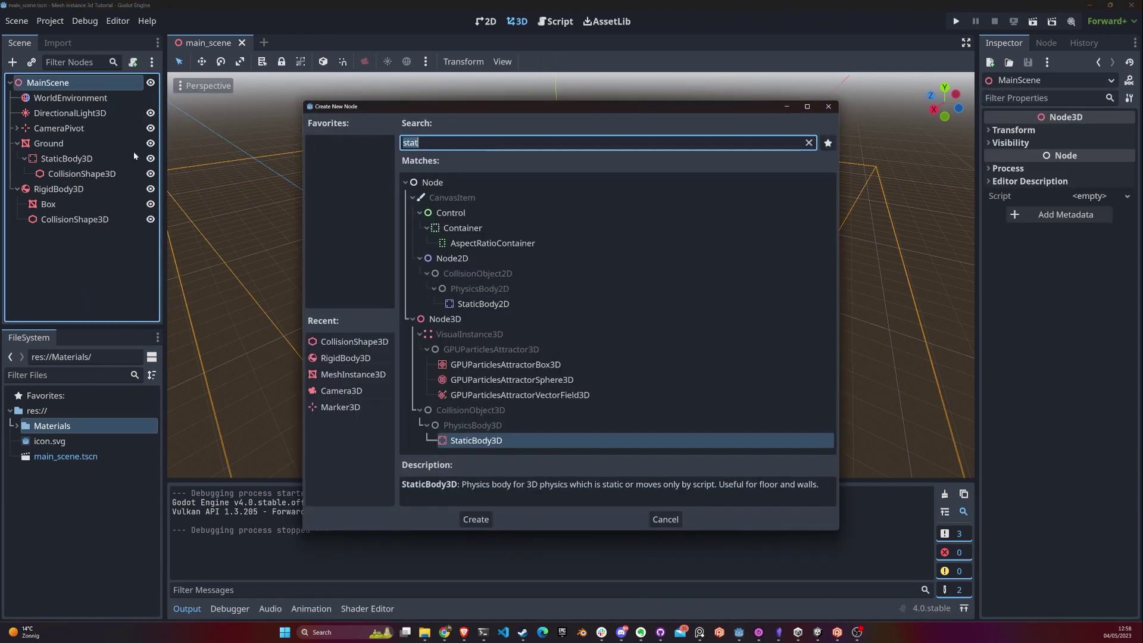
{"action": "key", "text": "Return"}
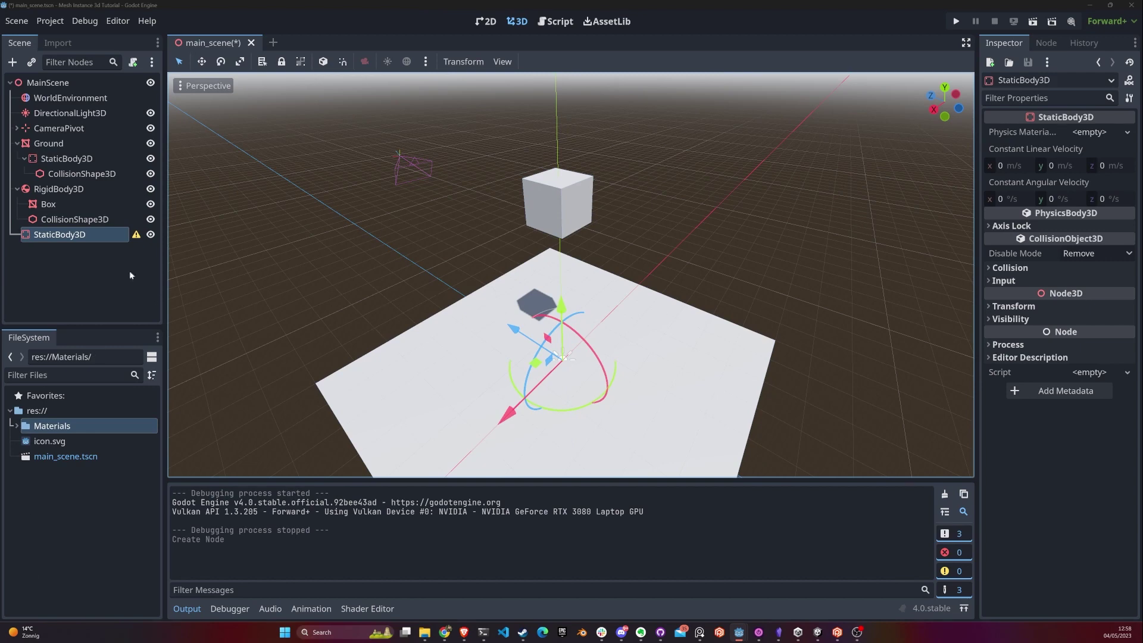
Add a MeshInstance3D child under the new StaticBody3D
{"action": "right_click", "coordinate": [77, 237]}
{"action": "left_click", "coordinate": [119, 245]}
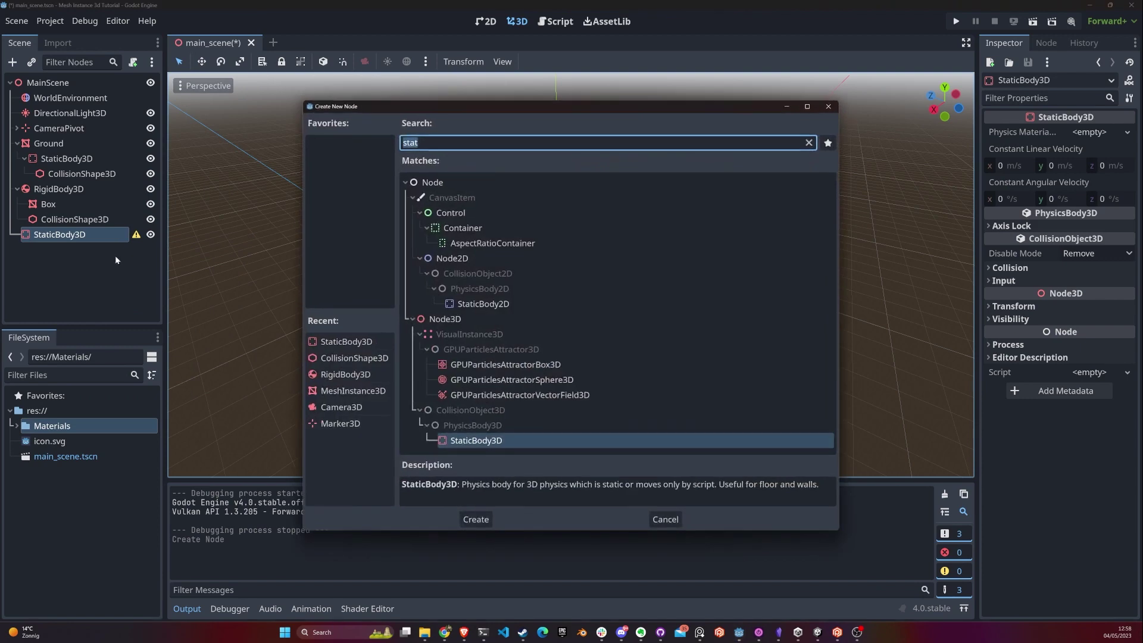
{"action": "type", "text": "mesh"}
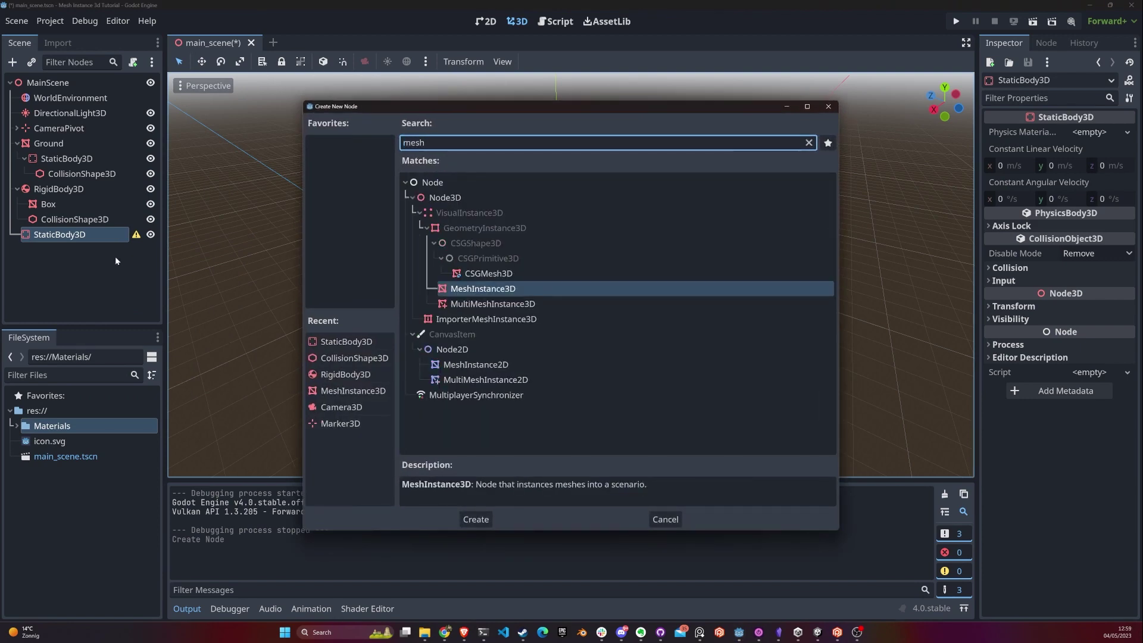
{"action": "key", "text": "Return"}
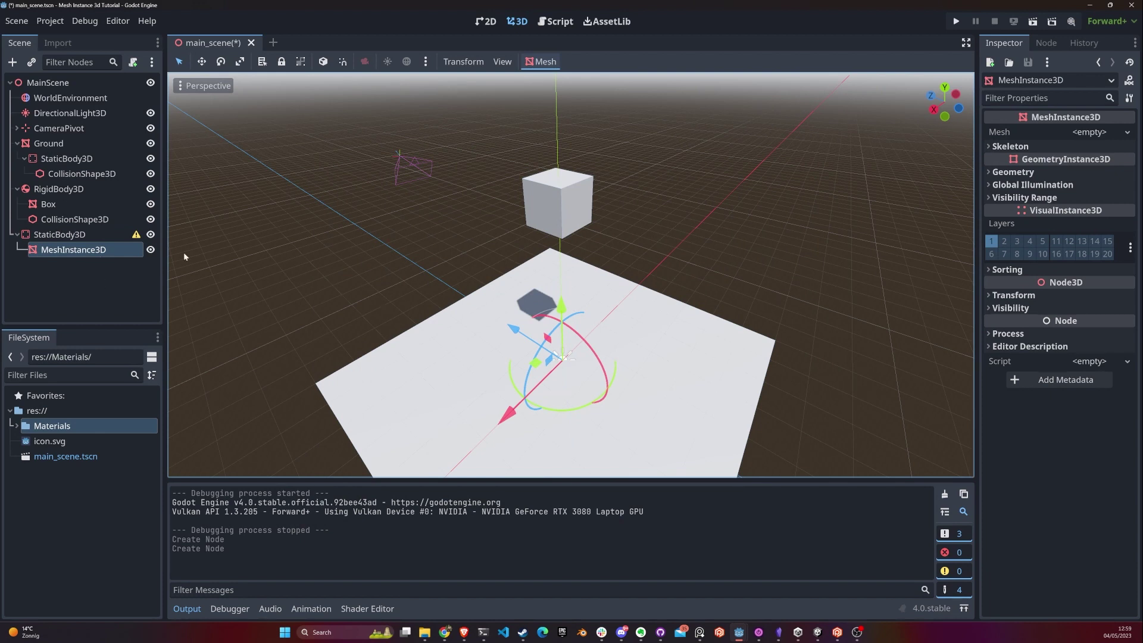
Assign a new CylinderMesh to the MeshInstance3D and lift it slightly upward
{"action": "left_click", "coordinate": [1127, 132]}
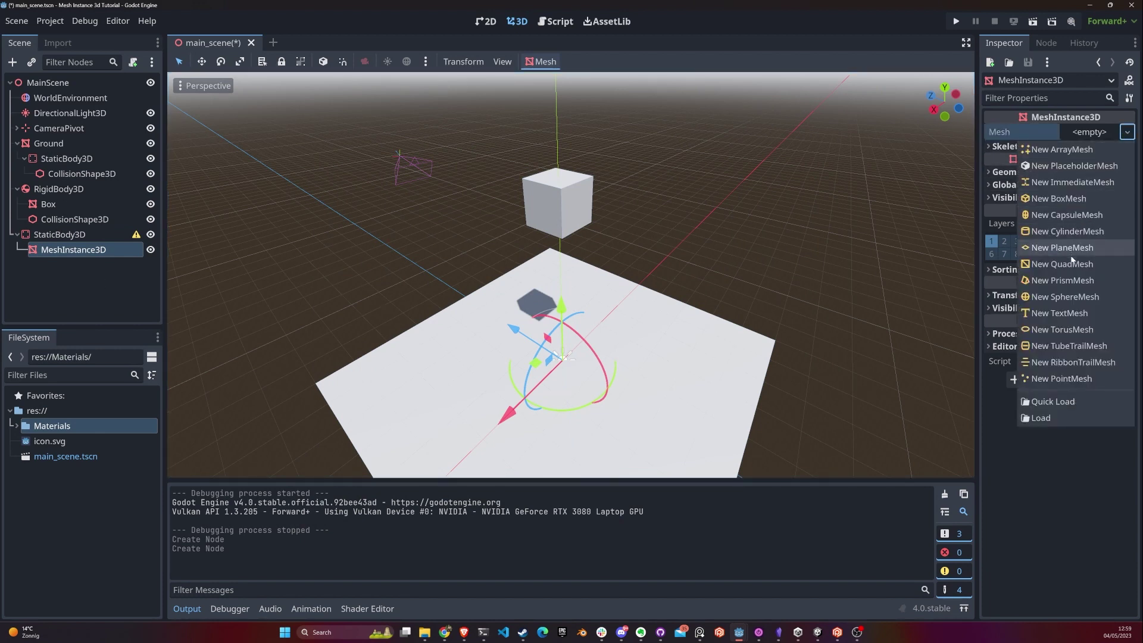
{"action": "left_click", "coordinate": [1081, 231]}
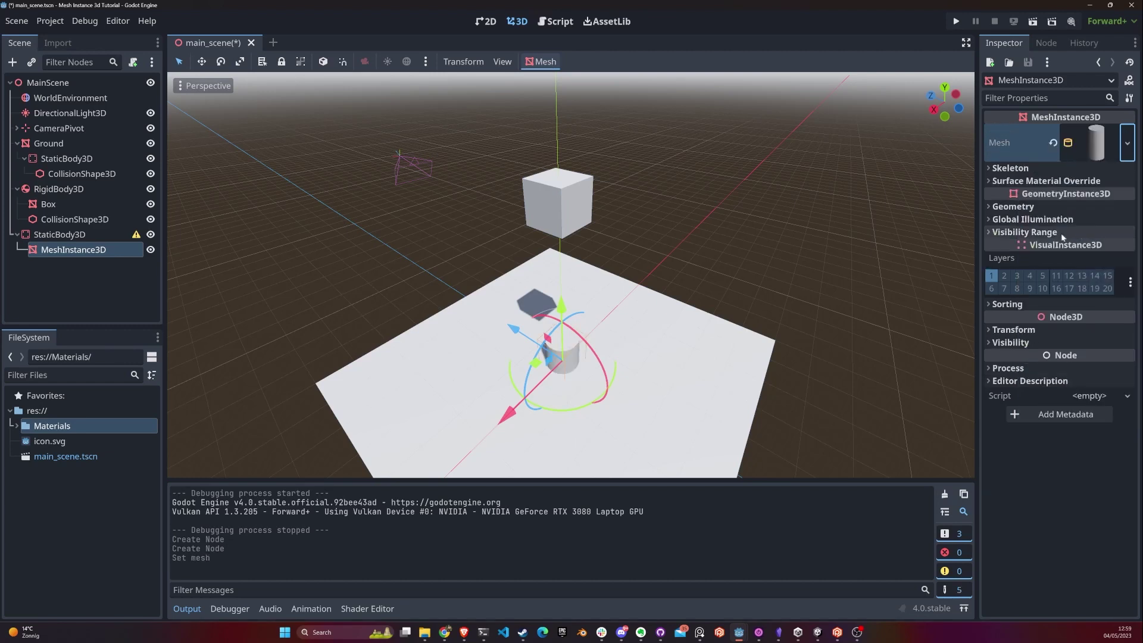
{"action": "left_click_drag", "start_coordinate": [562, 316], "coordinate": [593, 285]}
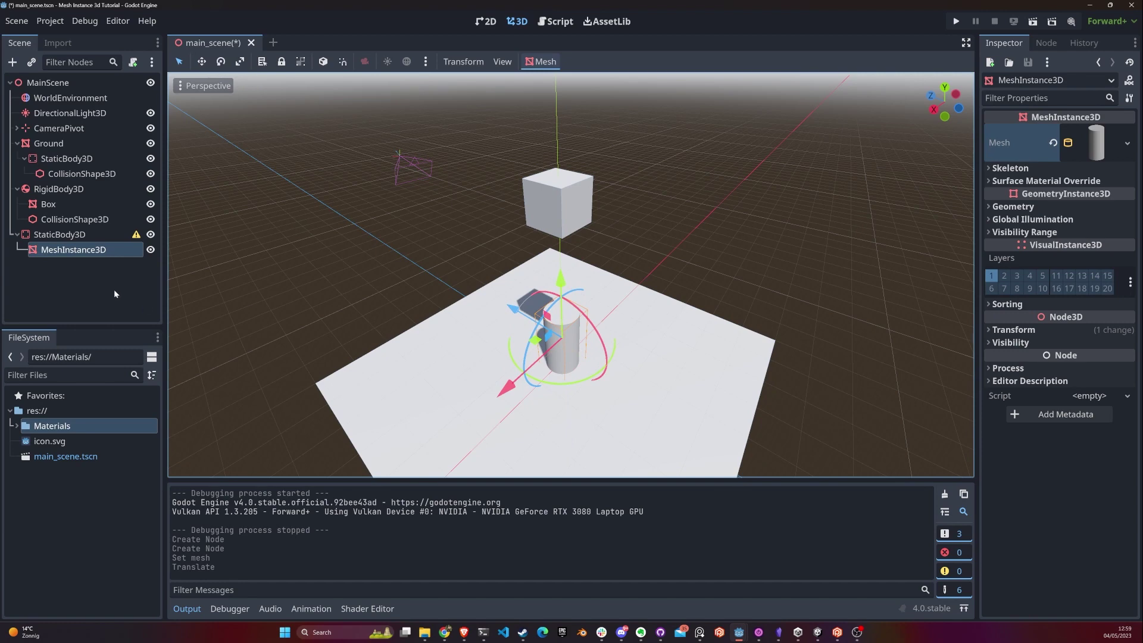
Review and dismiss the StaticBody3D's missing-shape configuration warning
{"action": "left_click", "coordinate": [136, 235]}
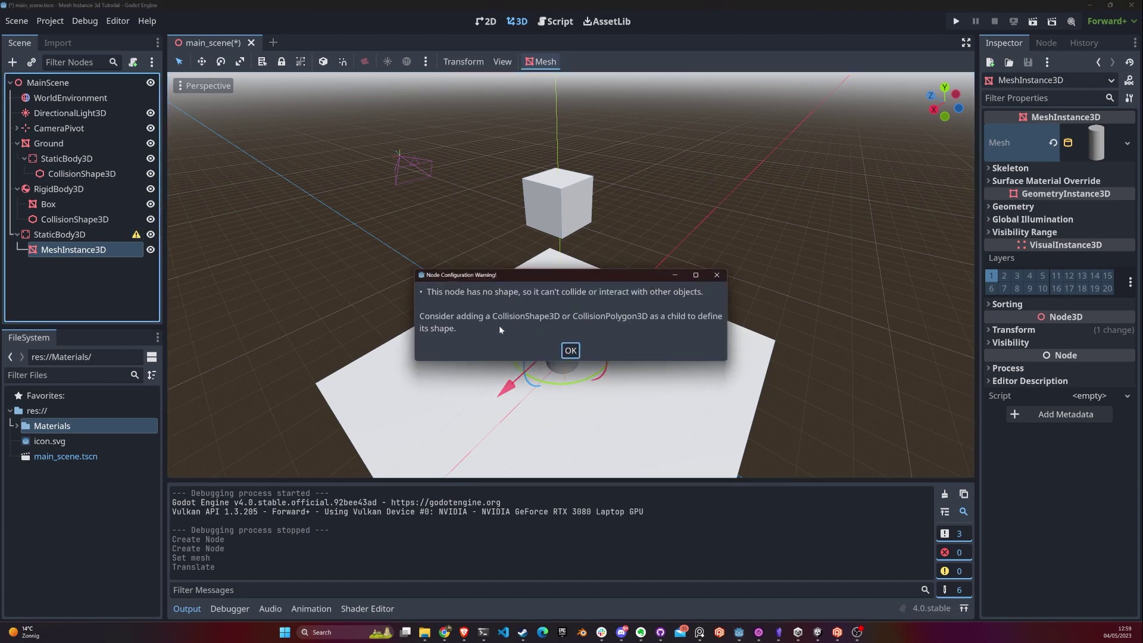
{"action": "left_click", "coordinate": [570, 350]}
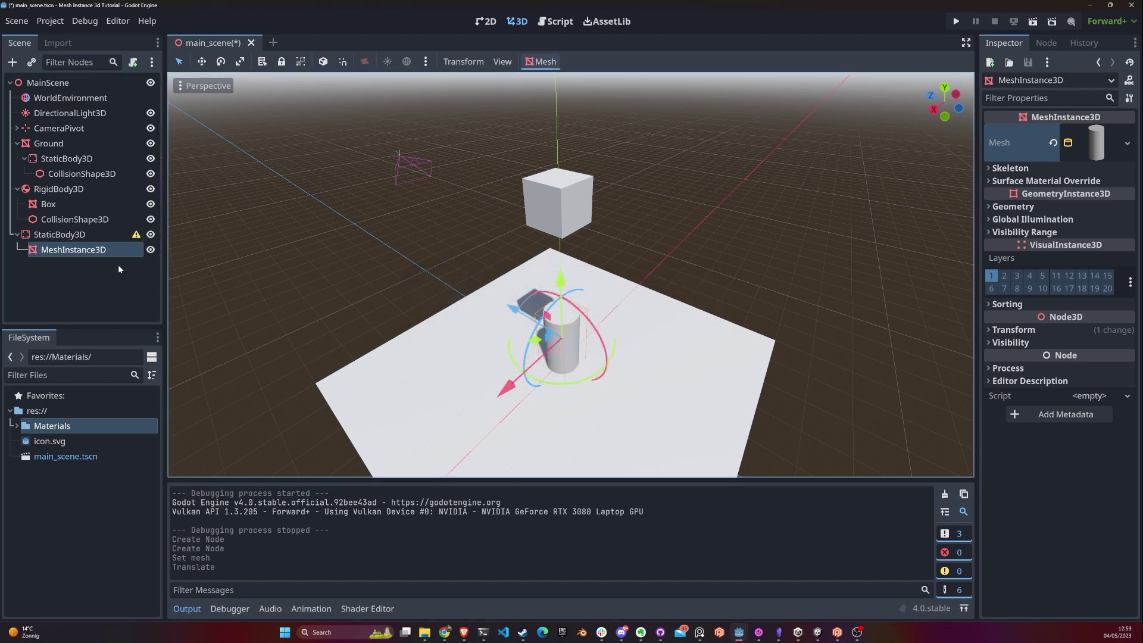
{"action": "left_click", "coordinate": [76, 234]}
{"action": "right_click", "coordinate": [84, 240]}
Add a CollisionShape3D under StaticBody3D and give it a new CylinderShape3D
{"action": "left_click", "coordinate": [124, 249]}
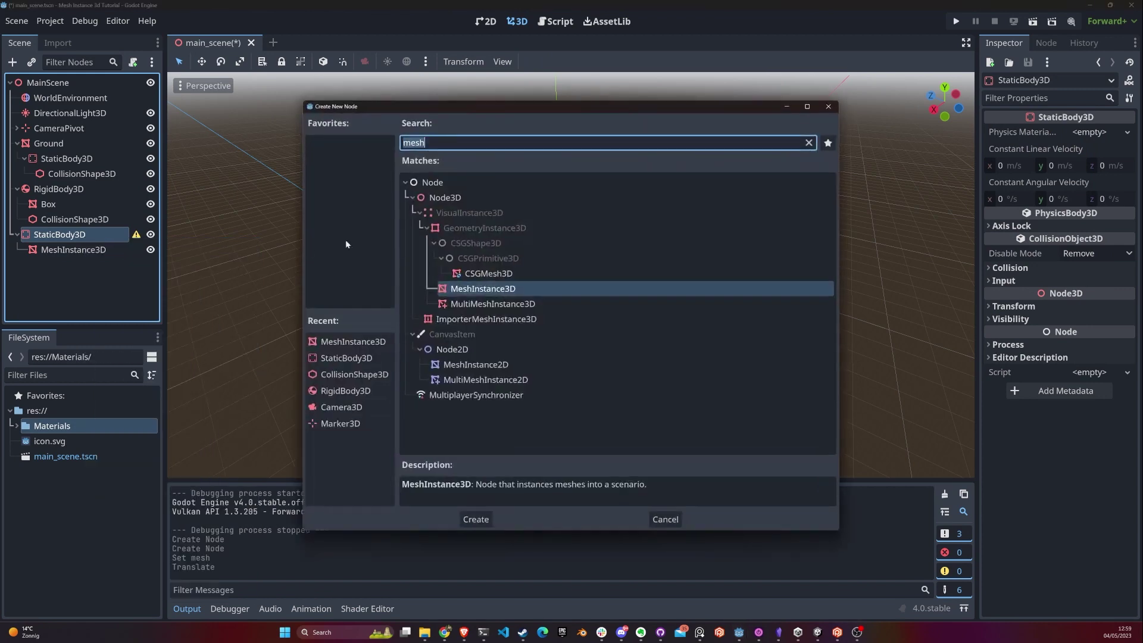
{"action": "type", "text": "coll"}
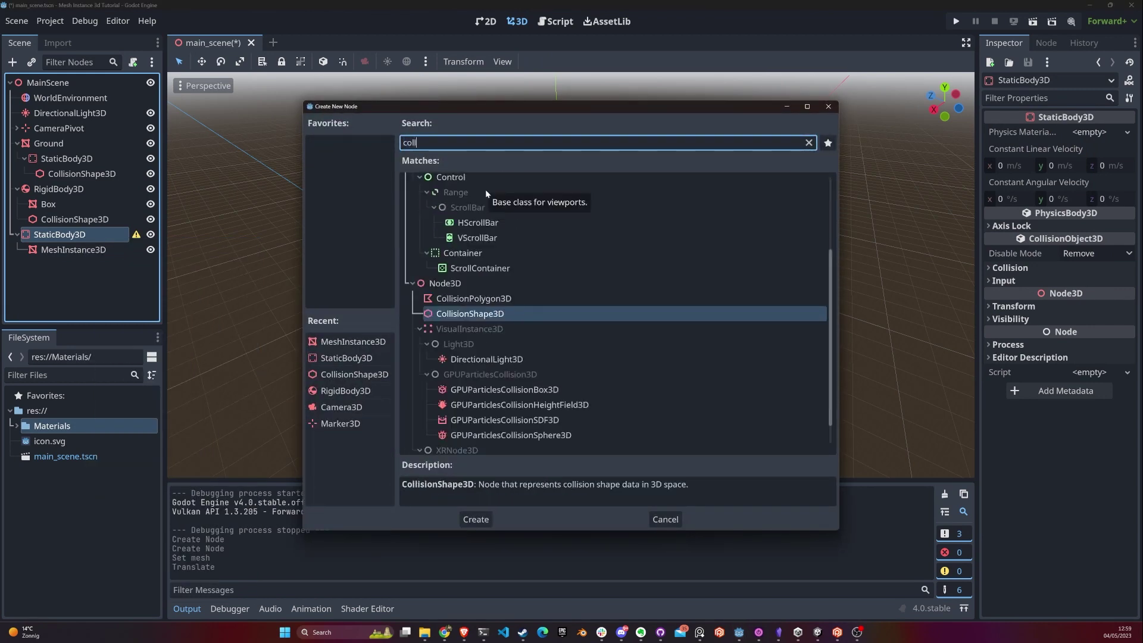
{"action": "key", "text": "Return"}
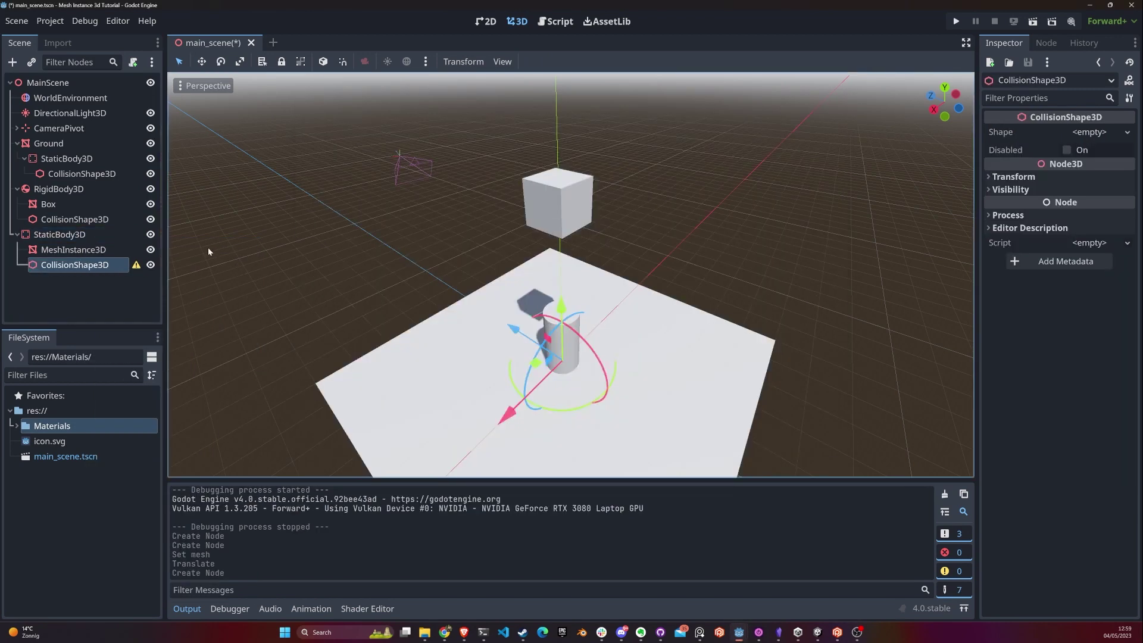
{"action": "left_click", "coordinate": [136, 265]}
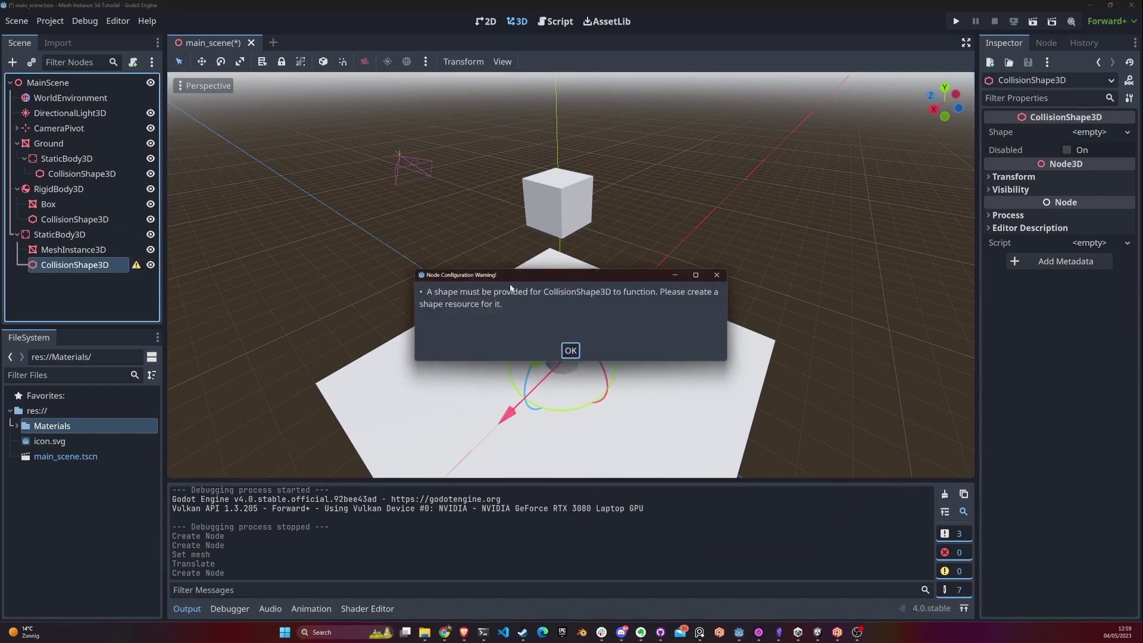
{"action": "key", "text": "Return"}
{"action": "left_click", "coordinate": [1107, 131]}
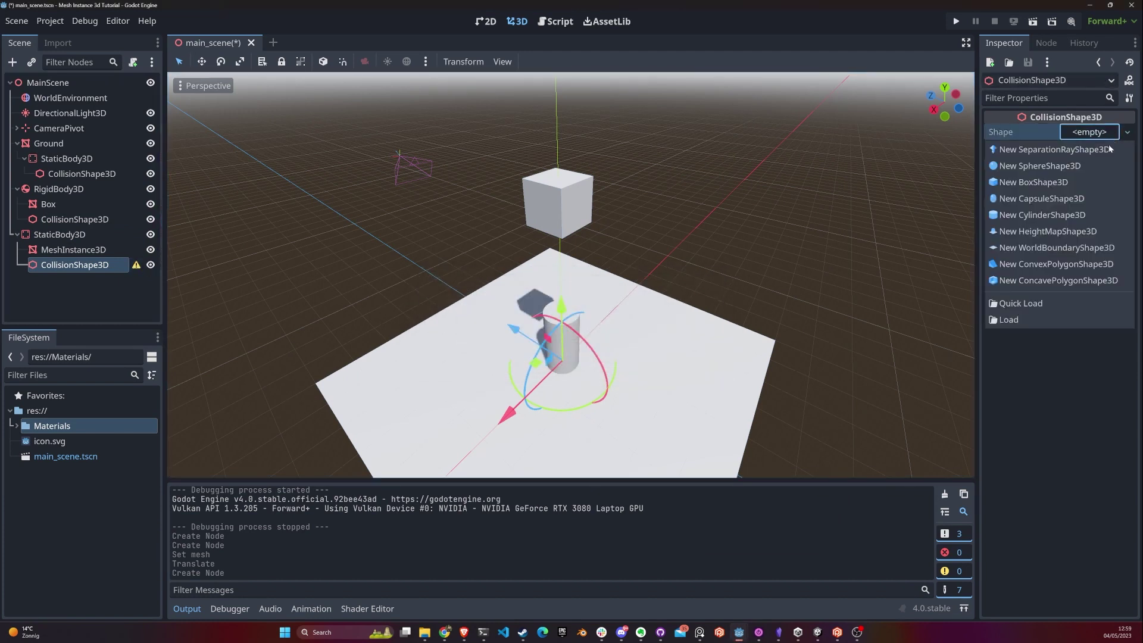
{"action": "left_click", "coordinate": [1037, 216]}
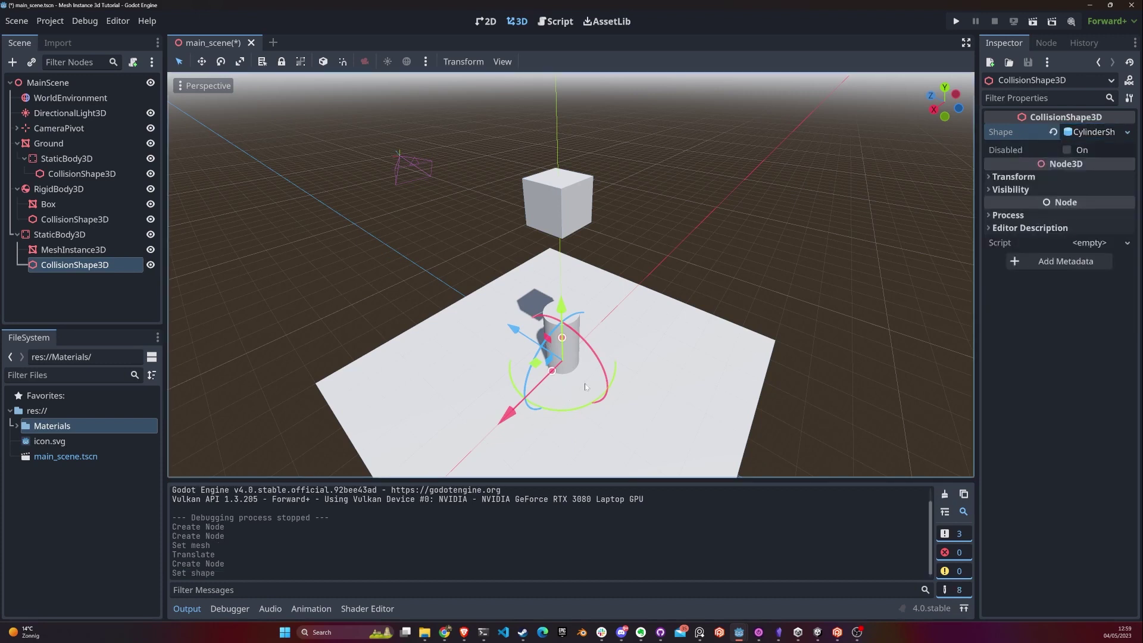
Reset the MeshInstance3D's transform position to 0, 0, 0
{"action": "left_click", "coordinate": [93, 251]}
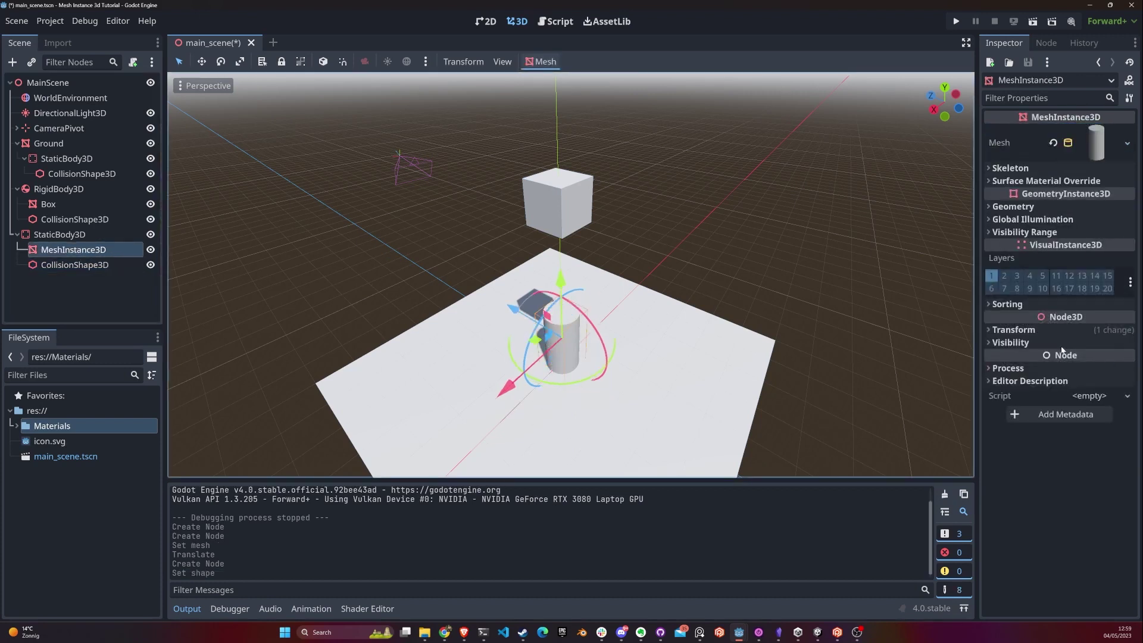
{"action": "left_click", "coordinate": [1013, 330]}
{"action": "left_click", "coordinate": [1131, 343]}
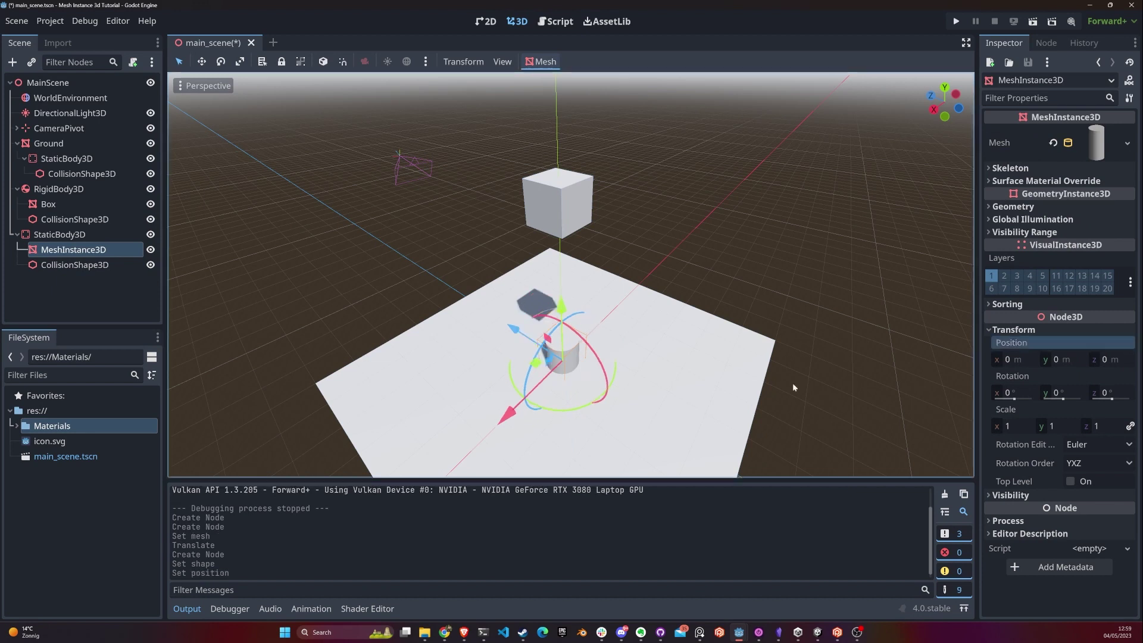
{"action": "left_click", "coordinate": [59, 234]}
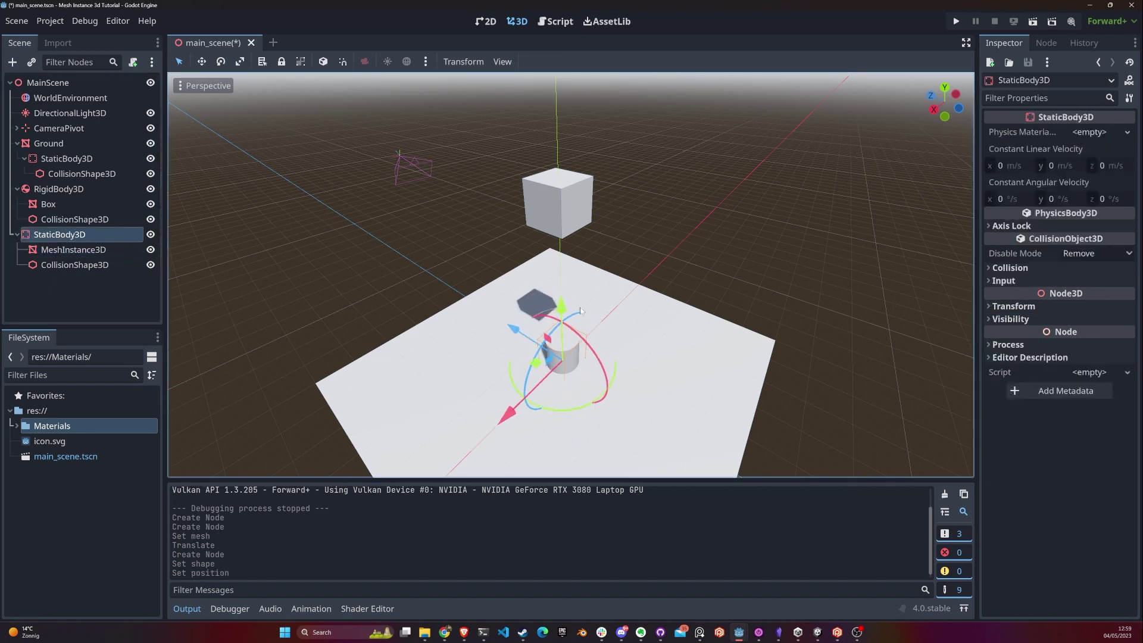
Raise the StaticBody3D cylinder, tip it about -81° onto its side, and nudge it upward
{"action": "left_click_drag", "start_coordinate": [562, 305], "coordinate": [607, 343]}
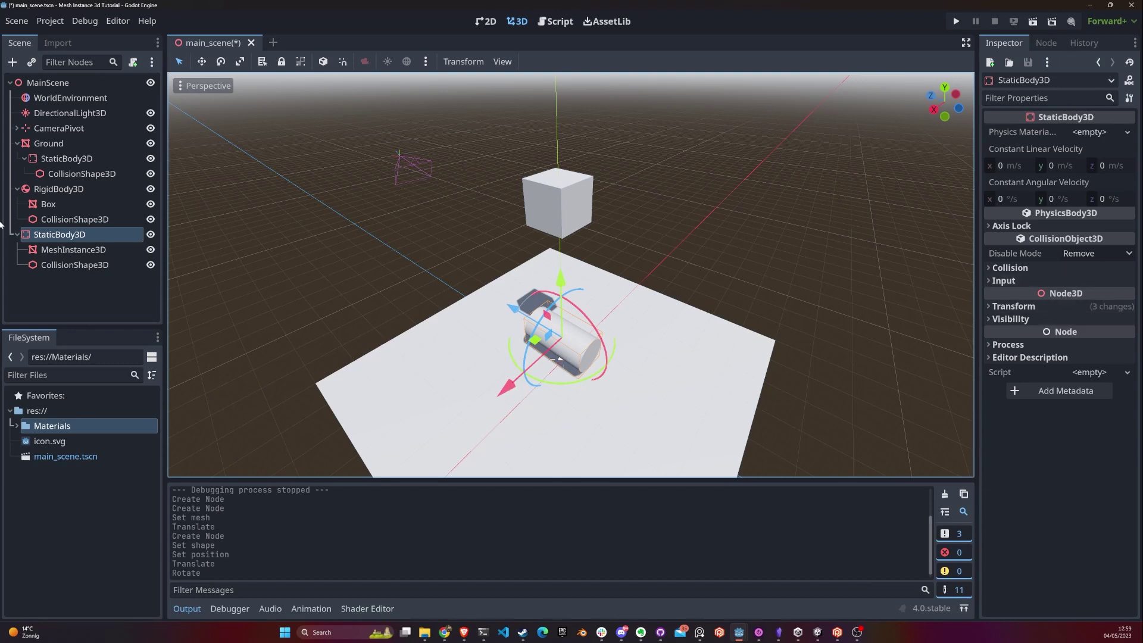
{"action": "left_click", "coordinate": [92, 253]}
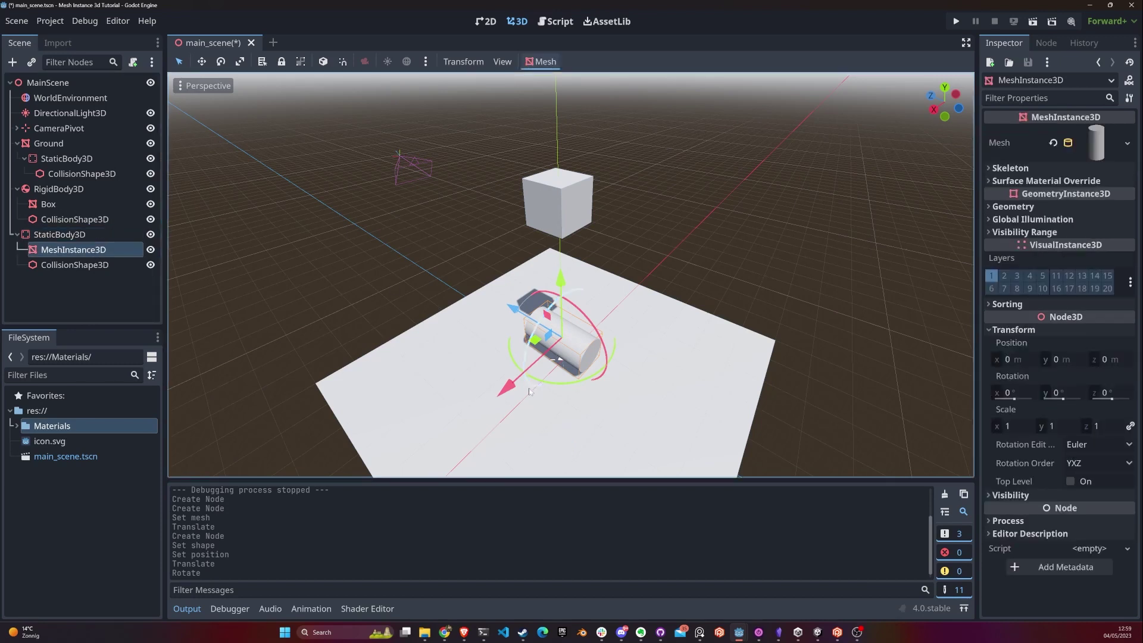
{"action": "left_click", "coordinate": [109, 236]}
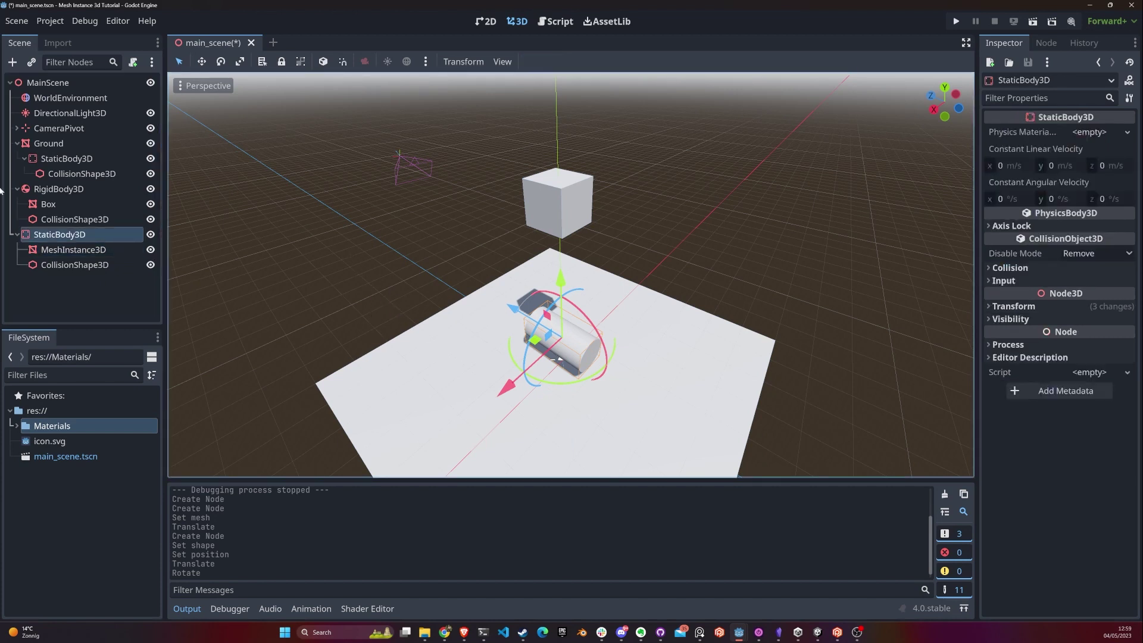
{"action": "left_click_drag", "start_coordinate": [561, 291], "coordinate": [563, 259]}
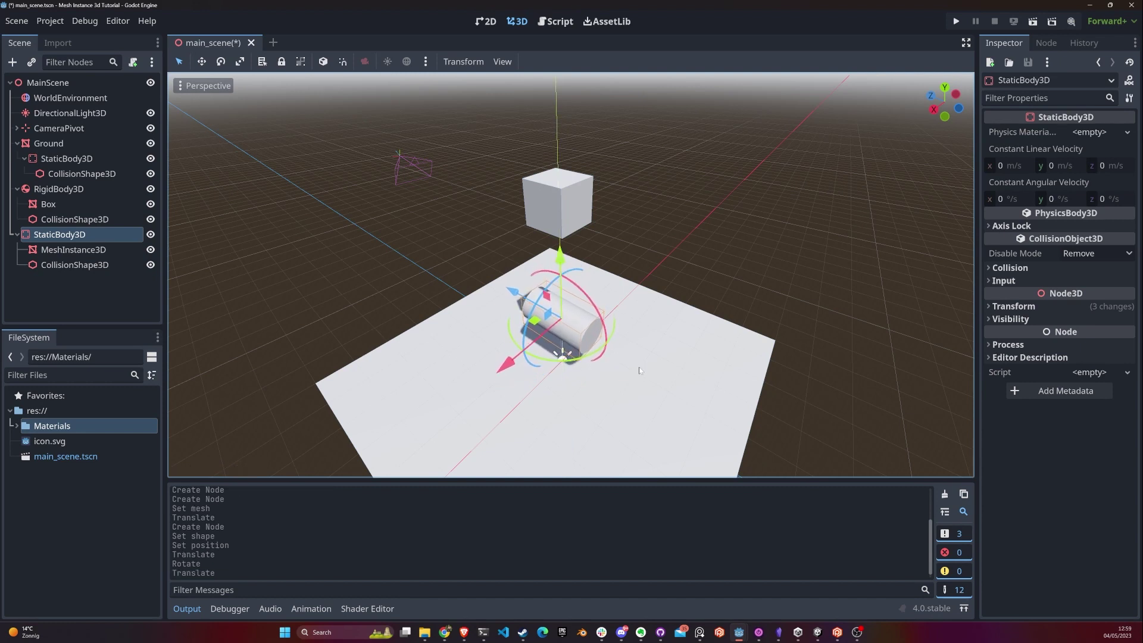
Run the scene to test the physics, then stop it and inspect the box
{"action": "left_click", "coordinate": [956, 22]}
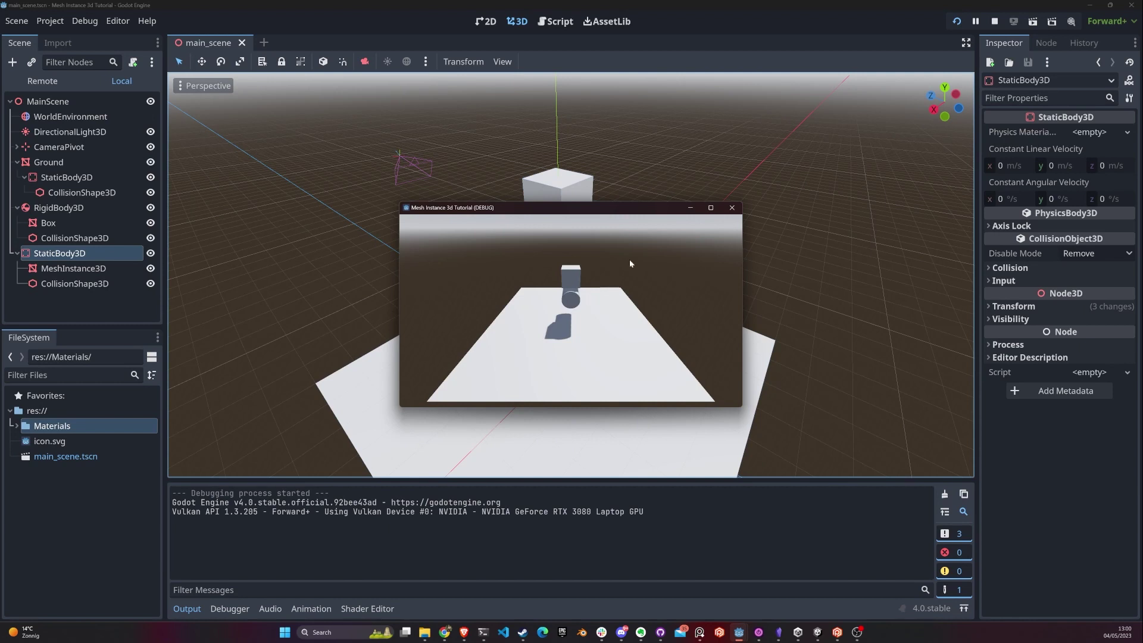
{"action": "left_click", "coordinate": [732, 208]}
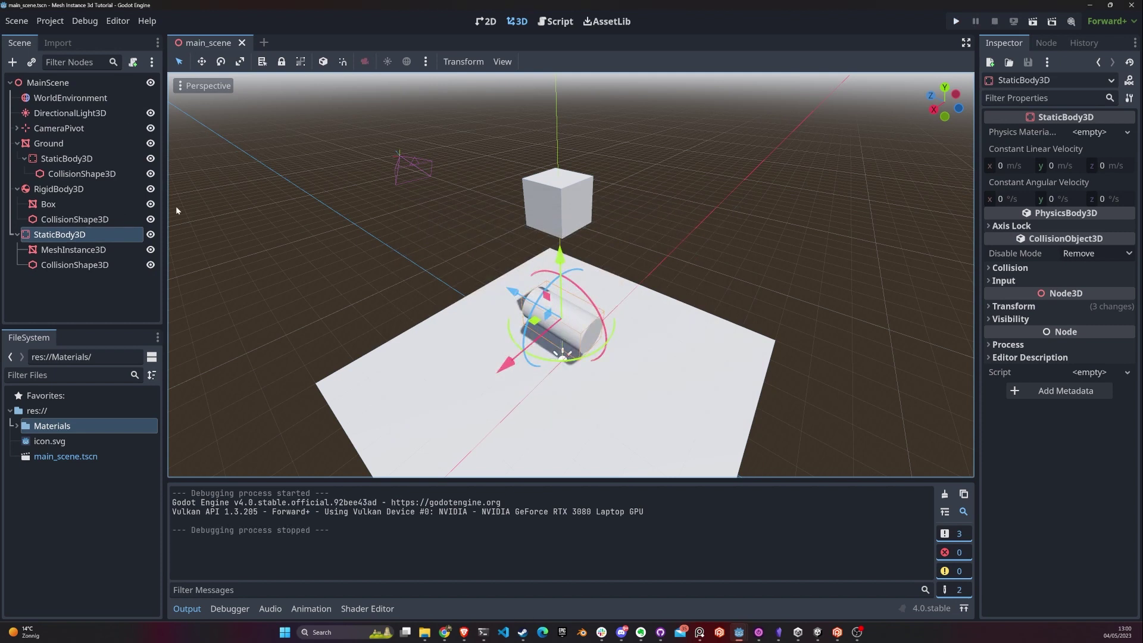
{"action": "left_click", "coordinate": [570, 199]}
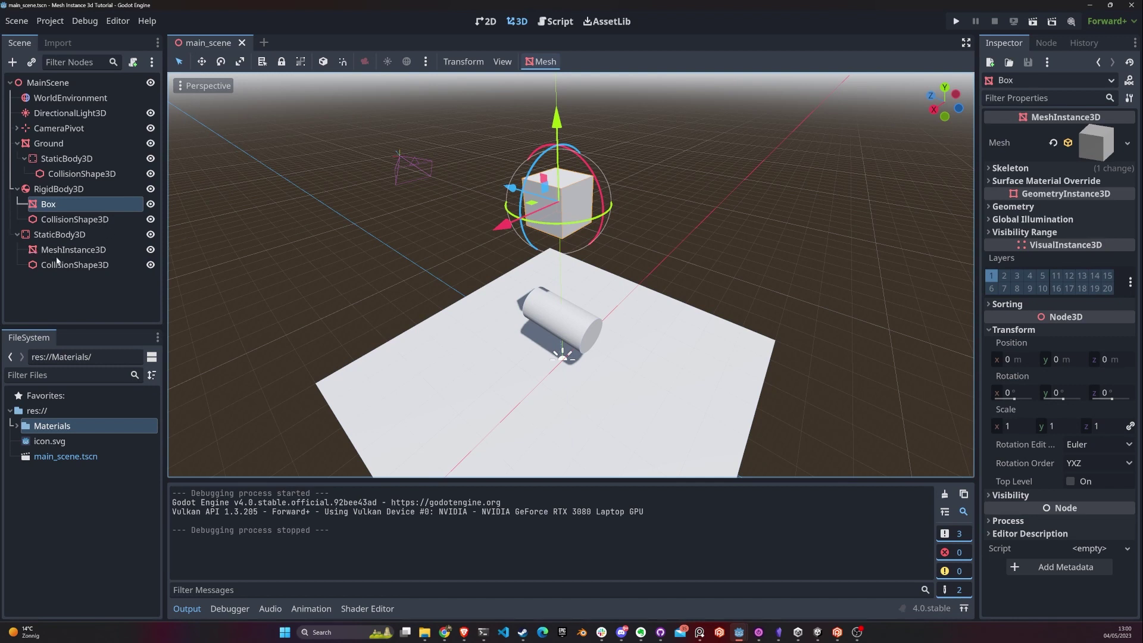
{"action": "left_click", "coordinate": [65, 291]}
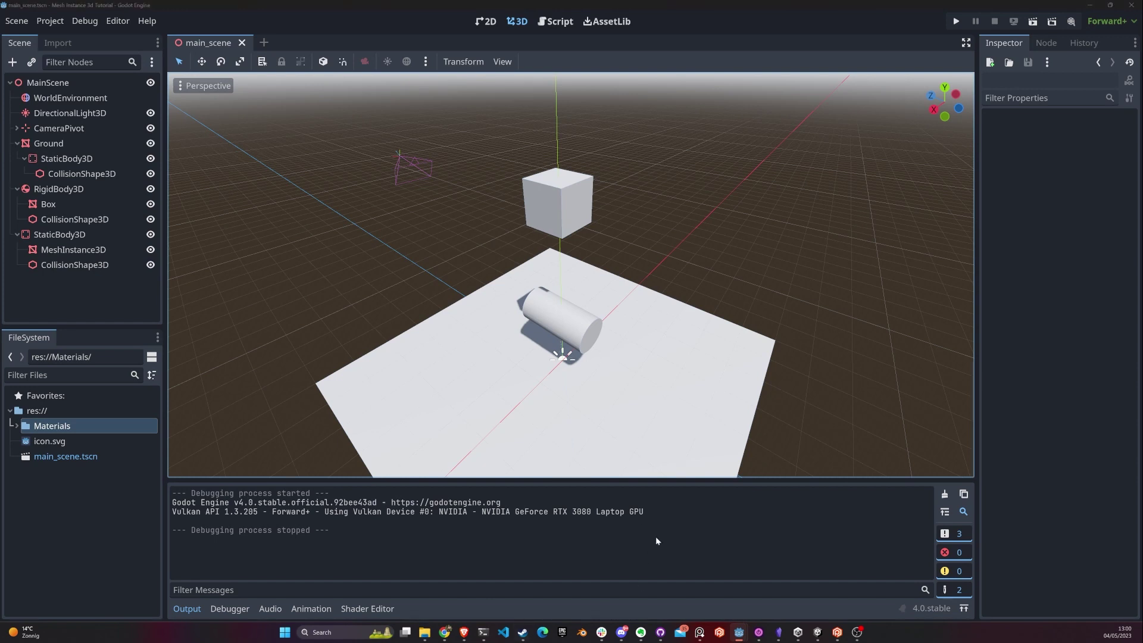
Import BurguerComplete.glb from Explorer into the project and move it to res://
{"action": "mouse_move", "coordinate": [424, 632]}
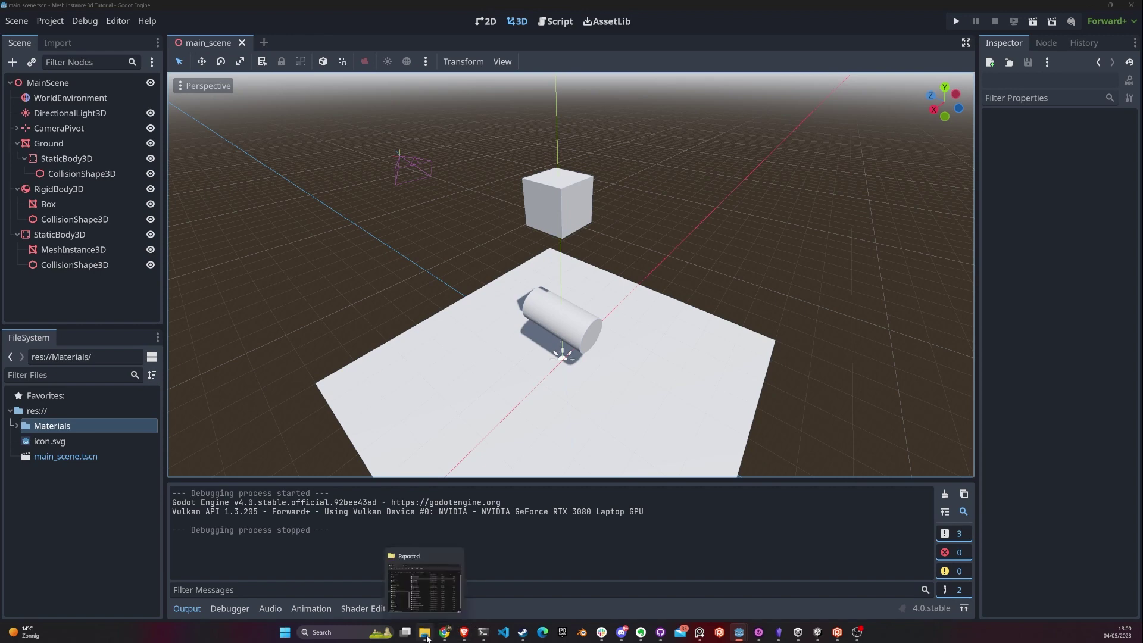
{"action": "left_click", "coordinate": [434, 609]}
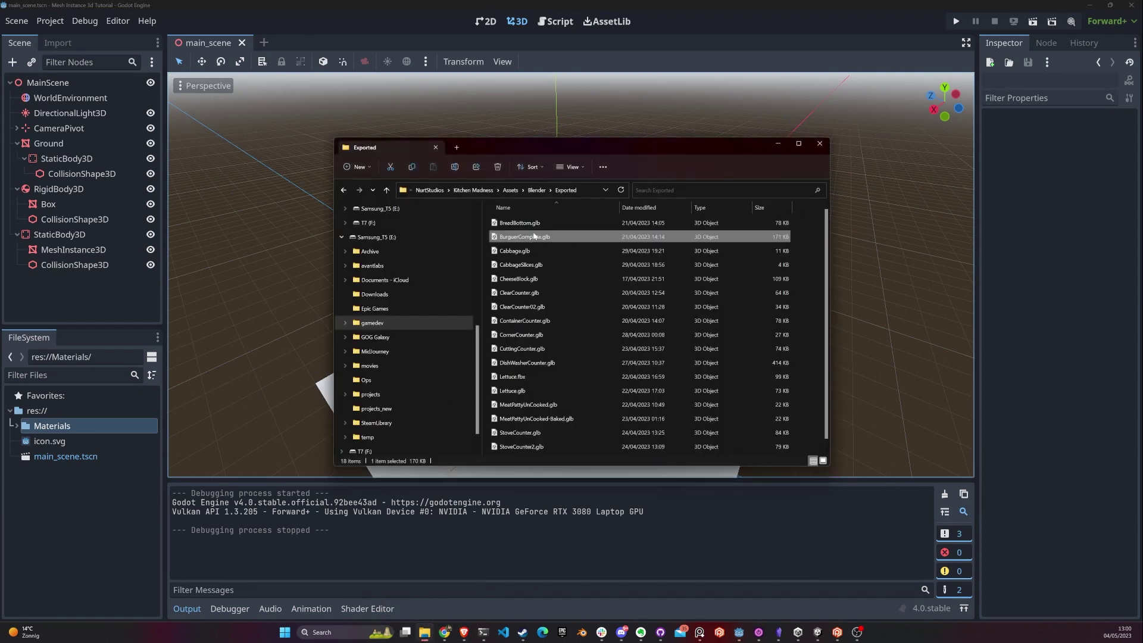
{"action": "left_click_drag", "start_coordinate": [533, 238], "coordinate": [114, 505]}
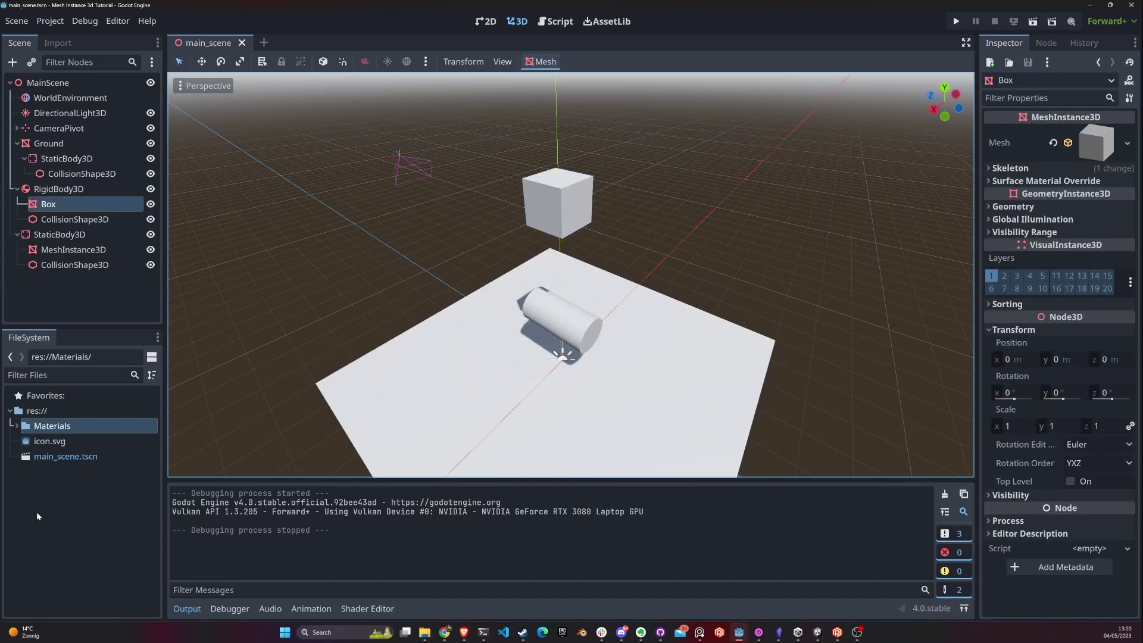
{"action": "left_click", "coordinate": [19, 426]}
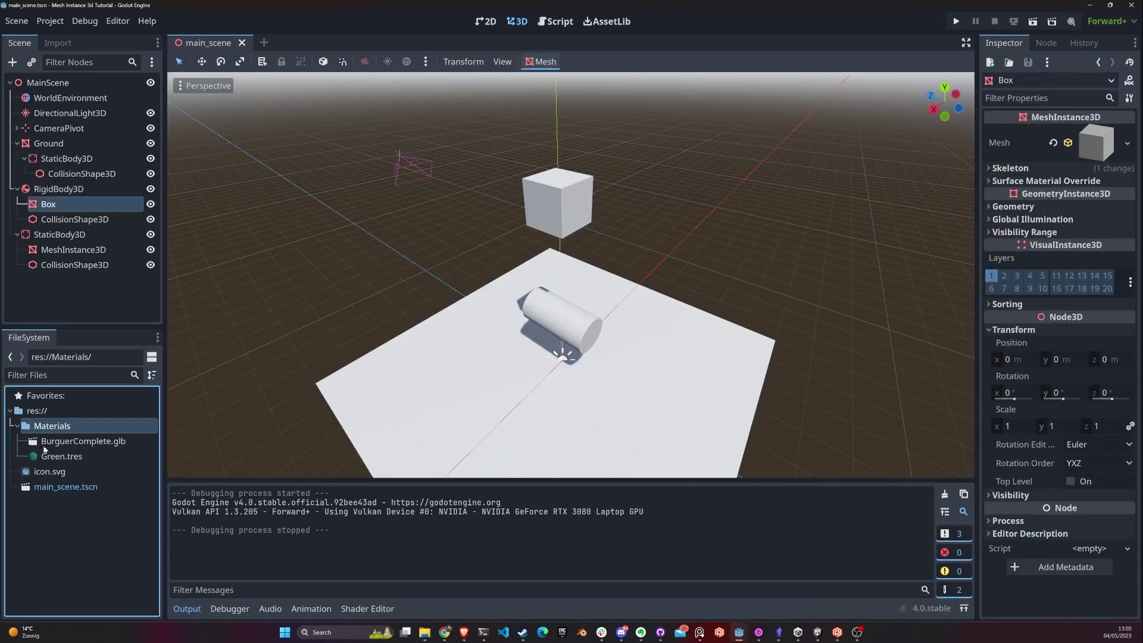
{"action": "left_click_drag", "start_coordinate": [62, 444], "coordinate": [37, 412]}
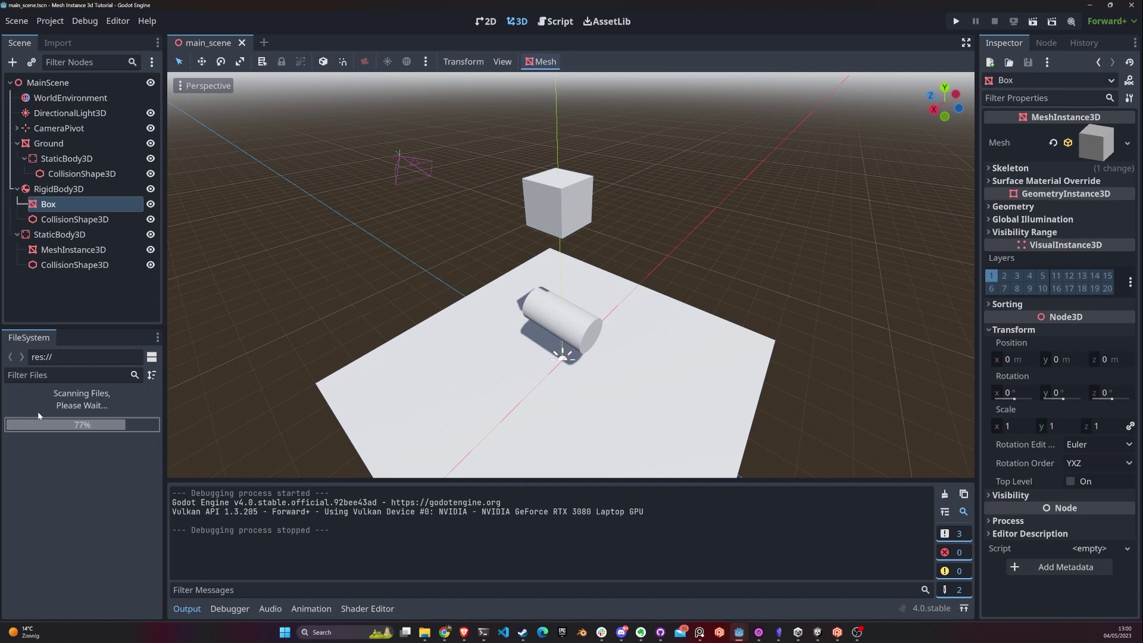
{"action": "left_click", "coordinate": [65, 543]}
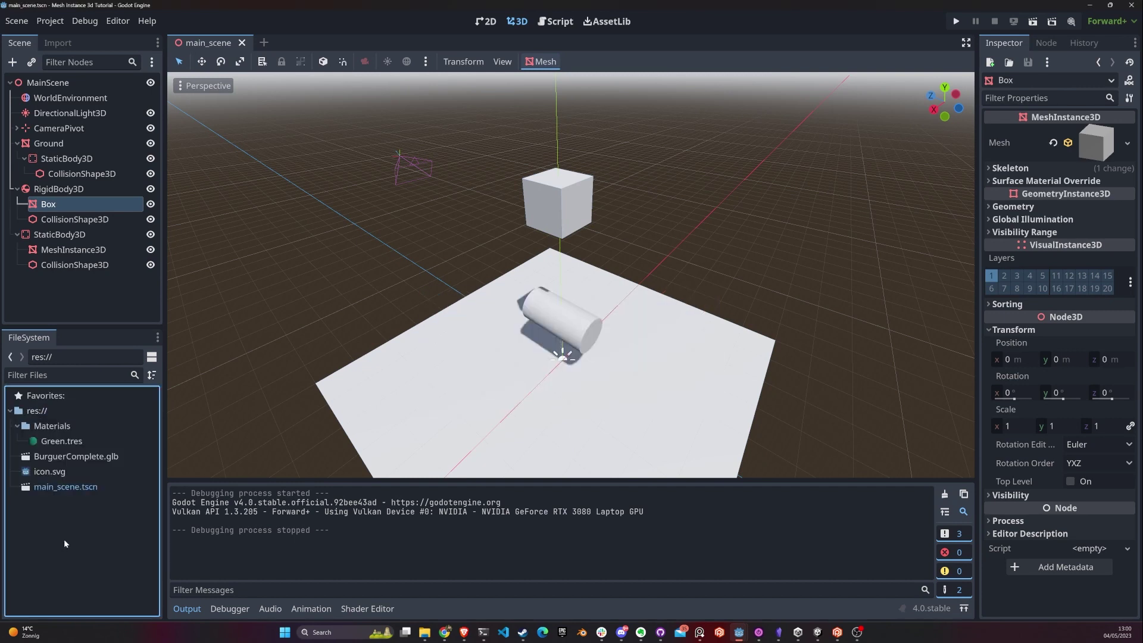
{"action": "left_click", "coordinate": [84, 458]}
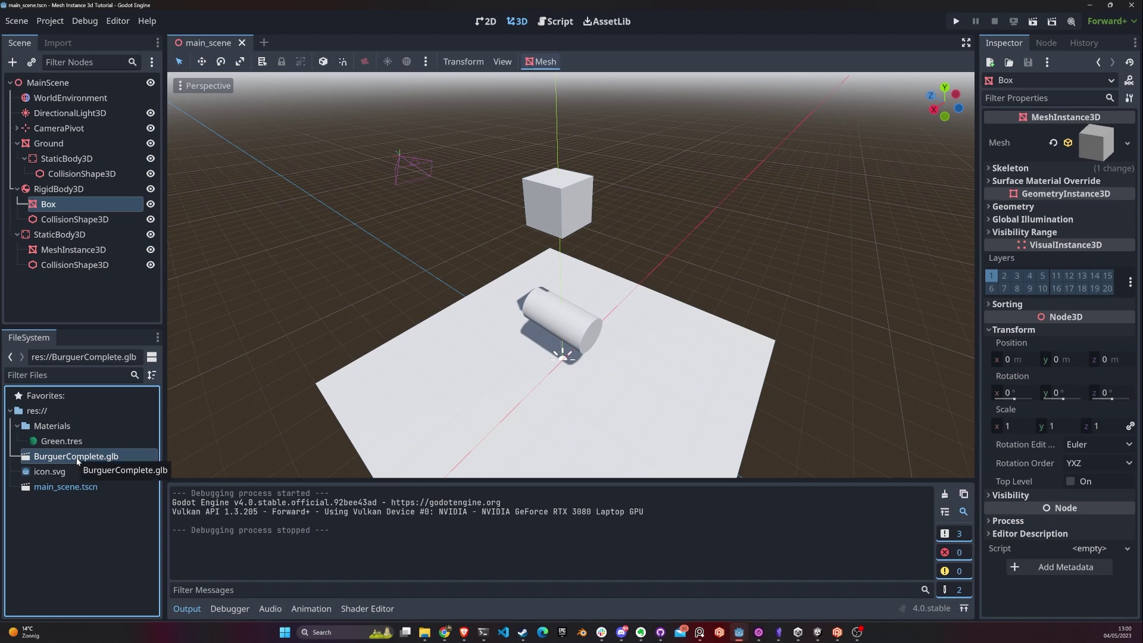
Place the BurguerComplete model on the ground in the 3D scene
{"action": "left_click_drag", "start_coordinate": [78, 459], "coordinate": [526, 387]}
{"action": "key", "text": "w"}
{"action": "right_click_drag", "start_coordinate": [551, 396], "coordinate": [239, 273]}
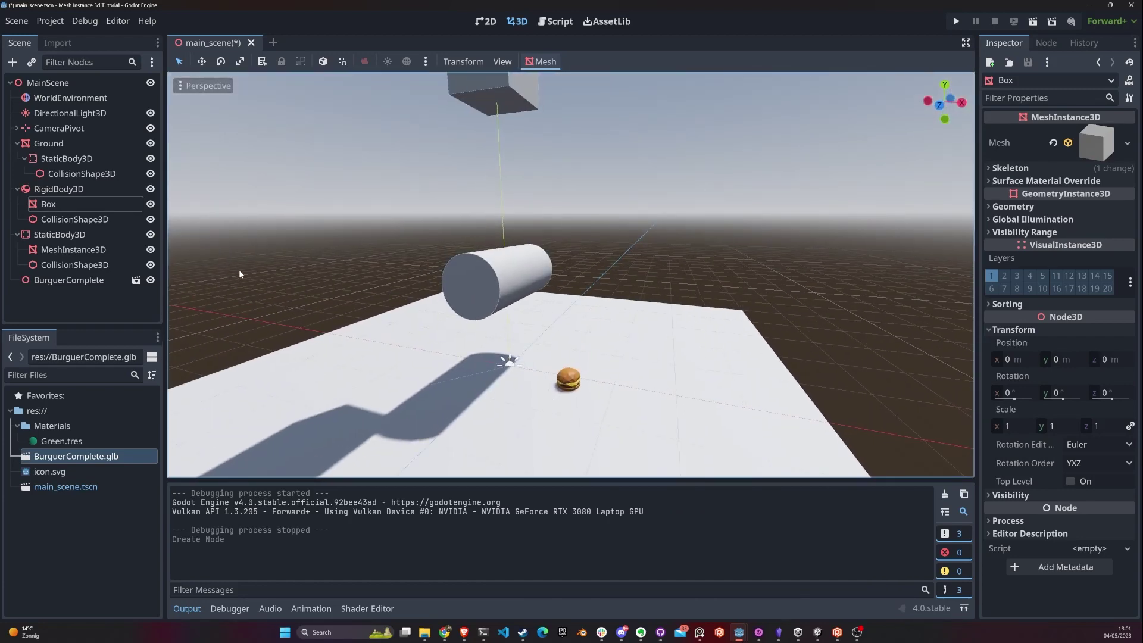
Make the BurguerComplete node local to expose its Bottom Bun through Top Bun children
{"action": "left_click", "coordinate": [65, 281]}
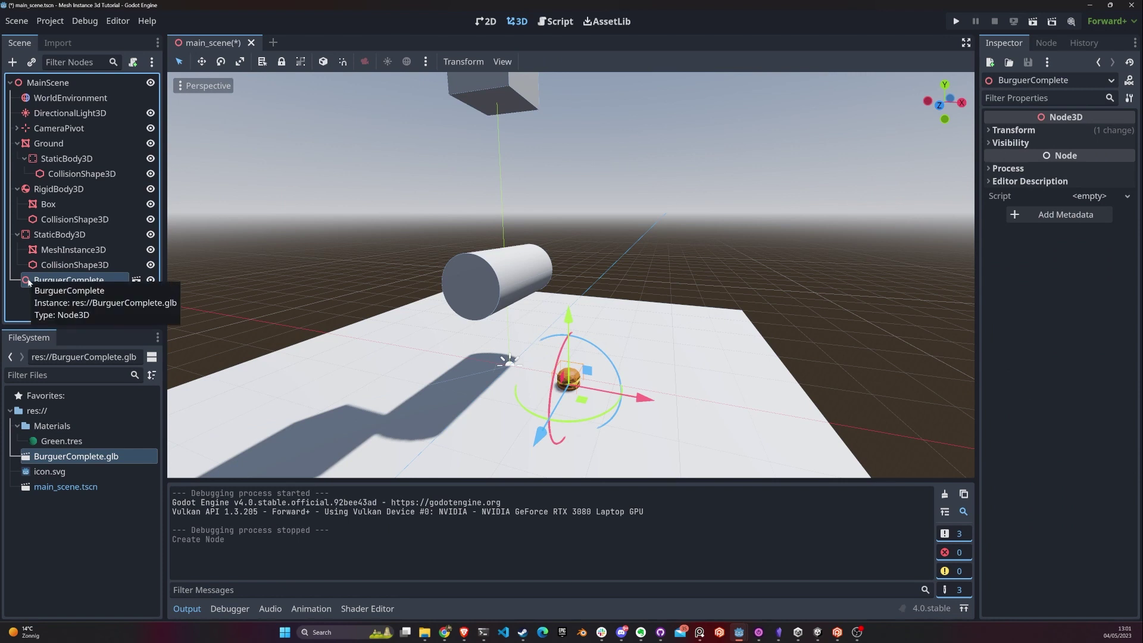
{"action": "right_click", "coordinate": [62, 281]}
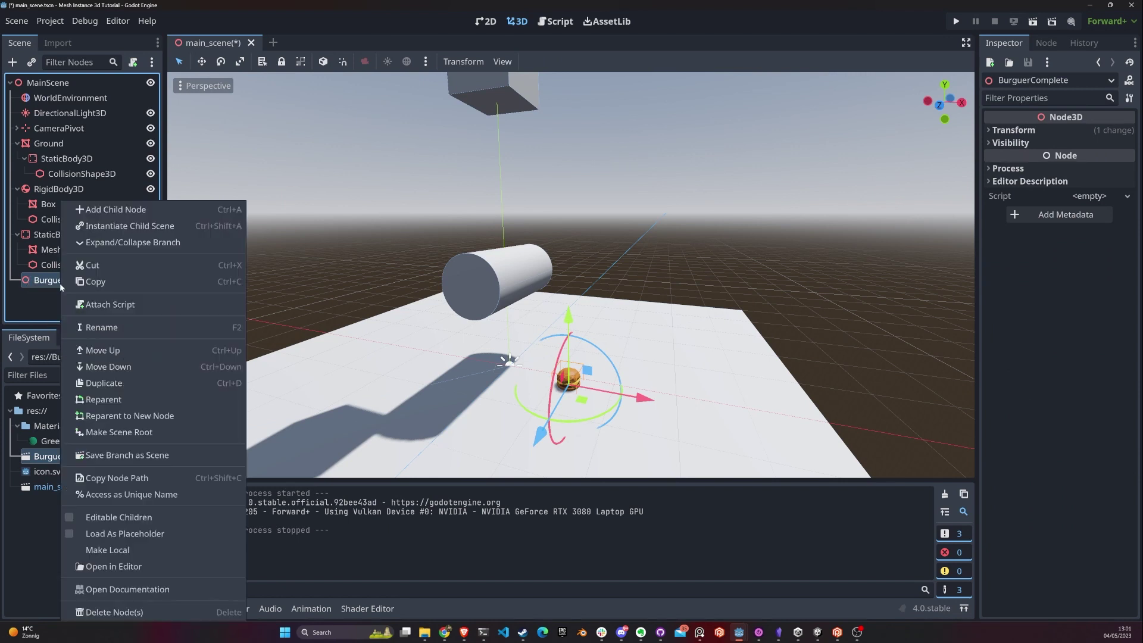
{"action": "left_click", "coordinate": [134, 552]}
{"action": "scroll", "coordinate": [71, 244], "scroll_direction": "down", "scroll_amount": 2}
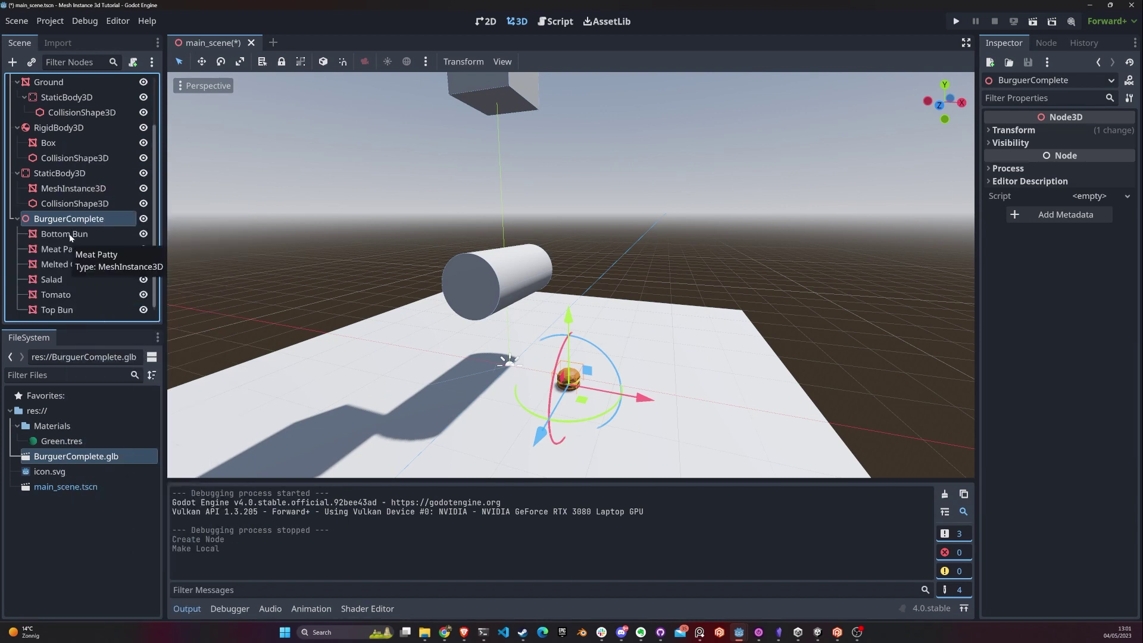
{"action": "left_click", "coordinate": [71, 235]}
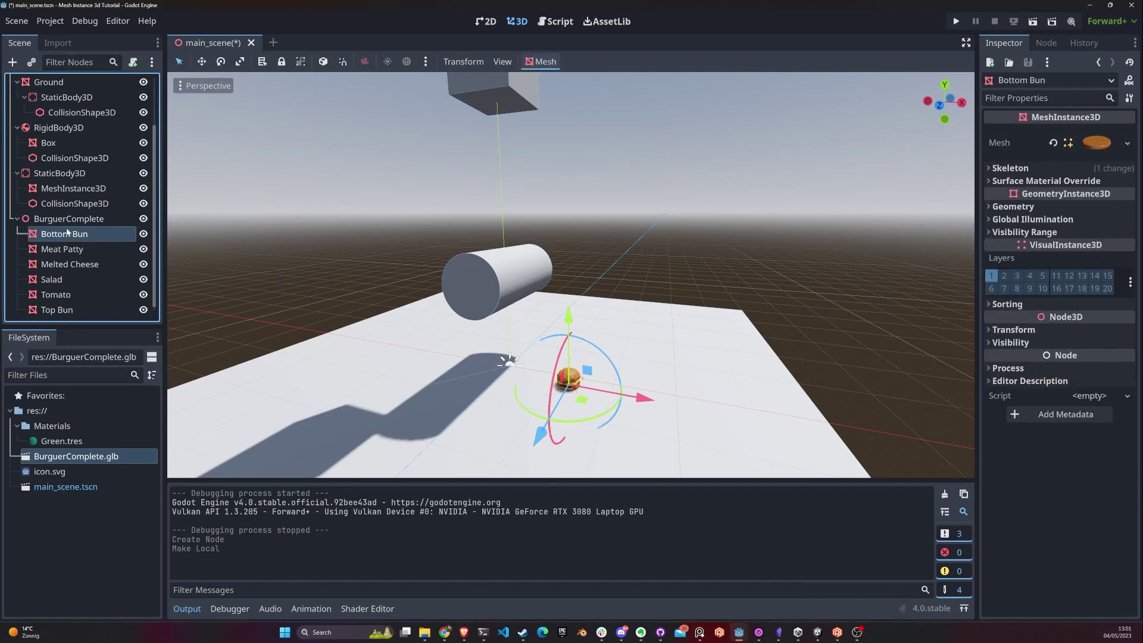
{"action": "left_click", "coordinate": [61, 221]}
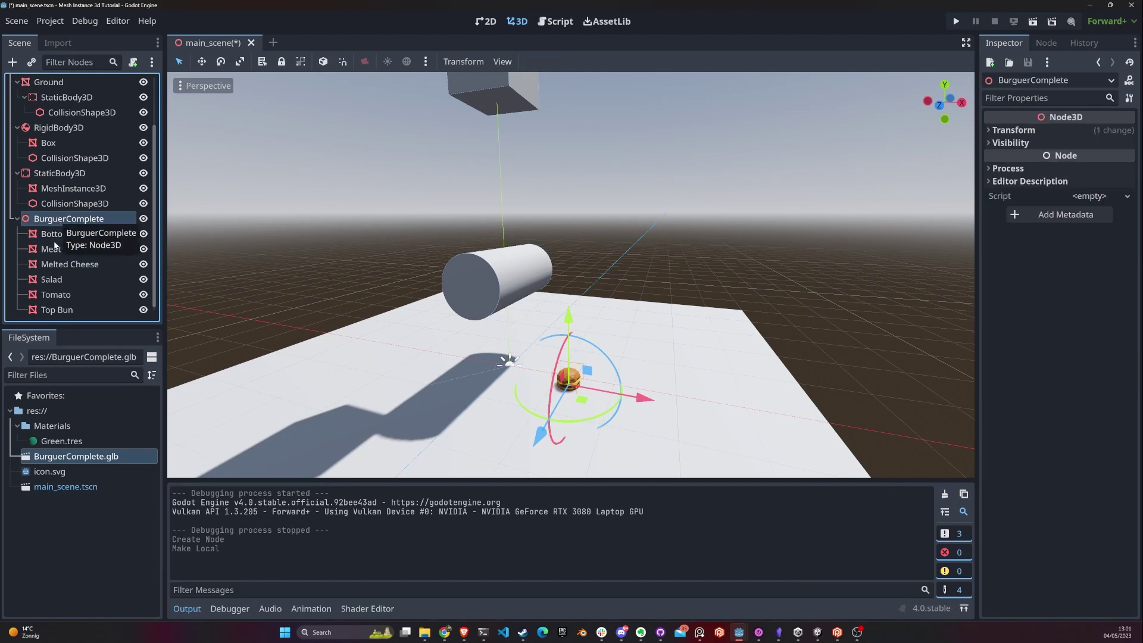
{"action": "left_click", "coordinate": [52, 237]}
{"action": "left_click", "coordinate": [47, 250]}
{"action": "left_click", "coordinate": [53, 265]}
{"action": "left_click", "coordinate": [54, 280]}
{"action": "left_click", "coordinate": [54, 294]}
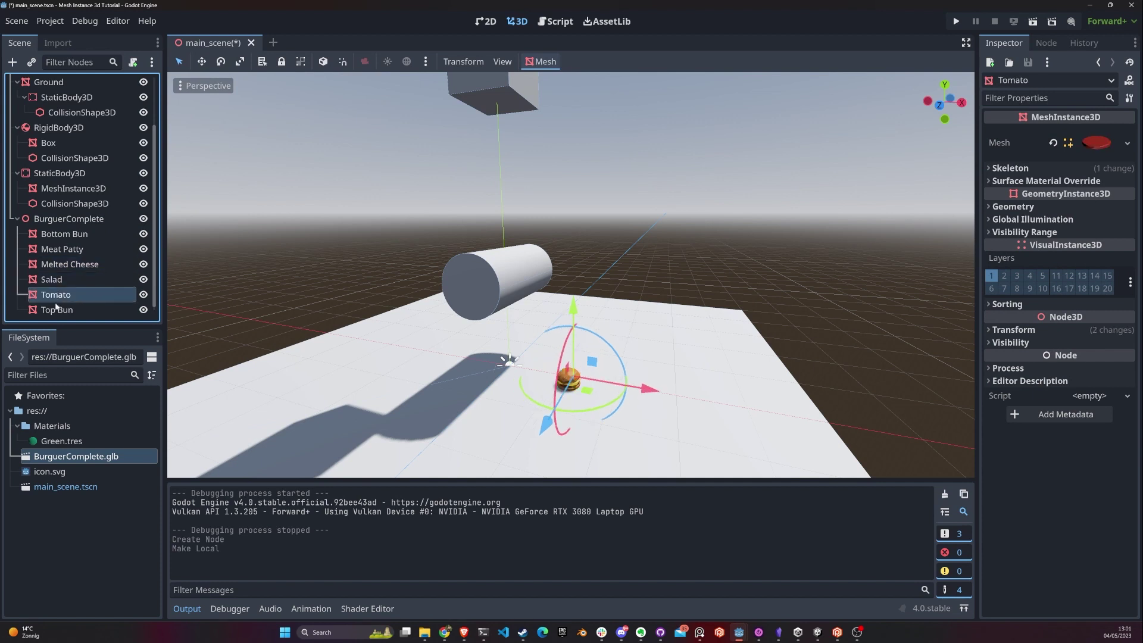
{"action": "left_click", "coordinate": [56, 319]}
{"action": "left_click", "coordinate": [55, 310]}
{"action": "left_click", "coordinate": [67, 235]}
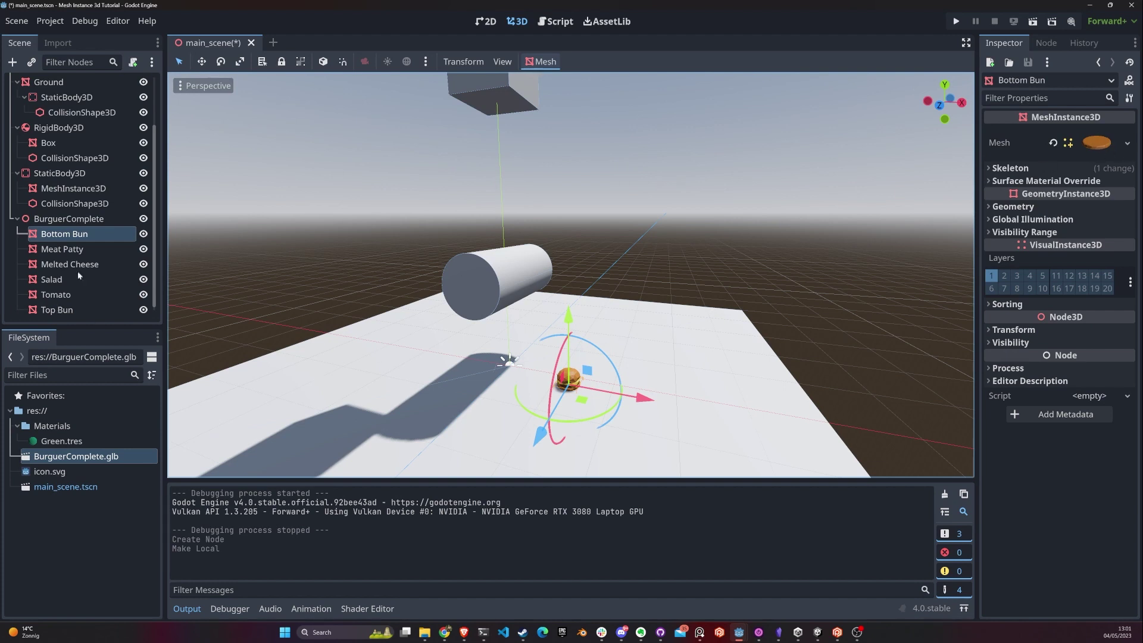
Move the Top Bun to the right of the burger and raise it into the air
{"action": "left_click", "coordinate": [57, 310]}
{"action": "mouse_move", "coordinate": [640, 391]}
{"action": "left_mouse_down"}
{"action": "mouse_move", "coordinate": [655, 439]}
{"action": "mouse_move", "coordinate": [648, 375]}
{"action": "mouse_move", "coordinate": [646, 411]}
{"action": "left_mouse_up"}
{"action": "left_click_drag", "start_coordinate": [664, 314], "coordinate": [676, 166]}
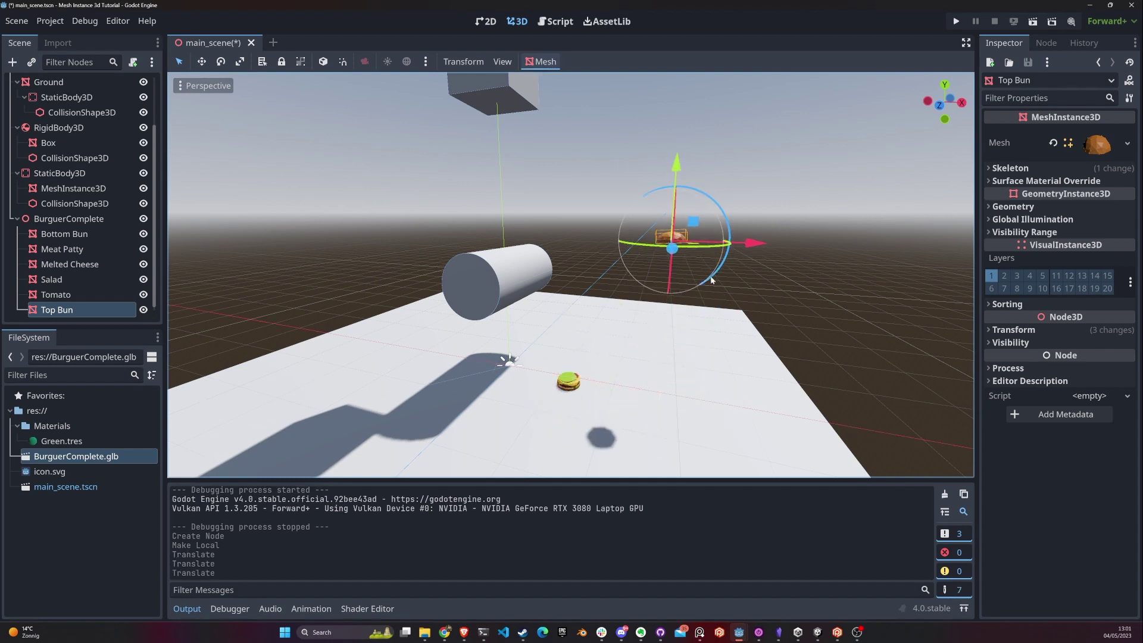
Slide the Melted Cheese sideways along X and lift it above the burger
{"action": "left_click", "coordinate": [86, 283]}
{"action": "left_click", "coordinate": [89, 264]}
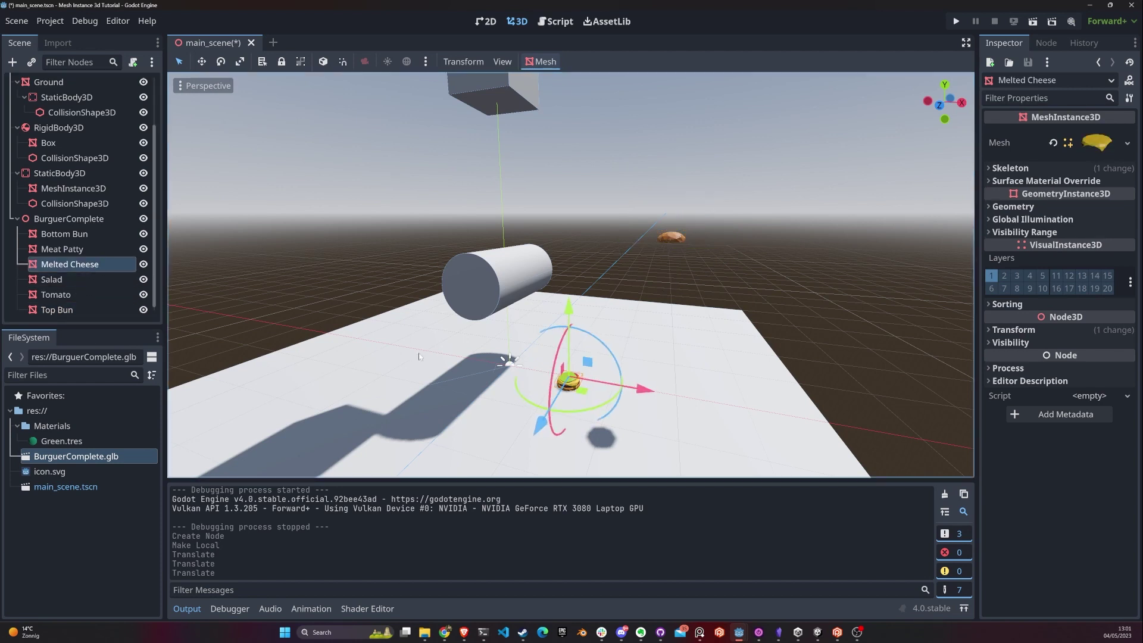
{"action": "left_click_drag", "start_coordinate": [646, 392], "coordinate": [667, 381]}
{"action": "left_click_drag", "start_coordinate": [643, 327], "coordinate": [651, 203]}
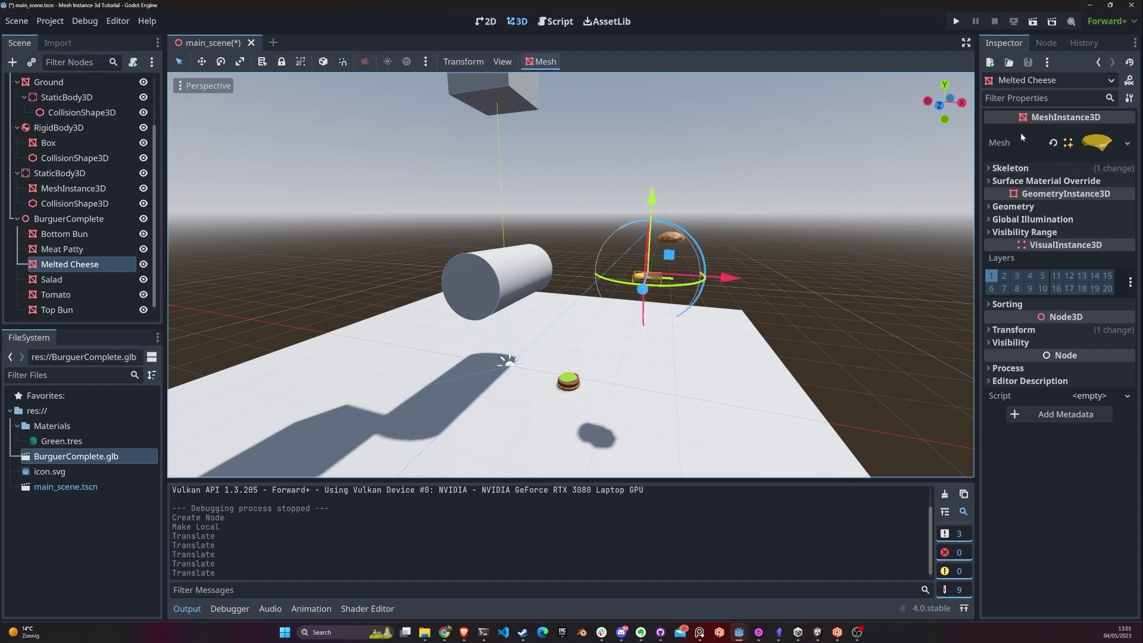
{"action": "left_click", "coordinate": [1006, 169]}
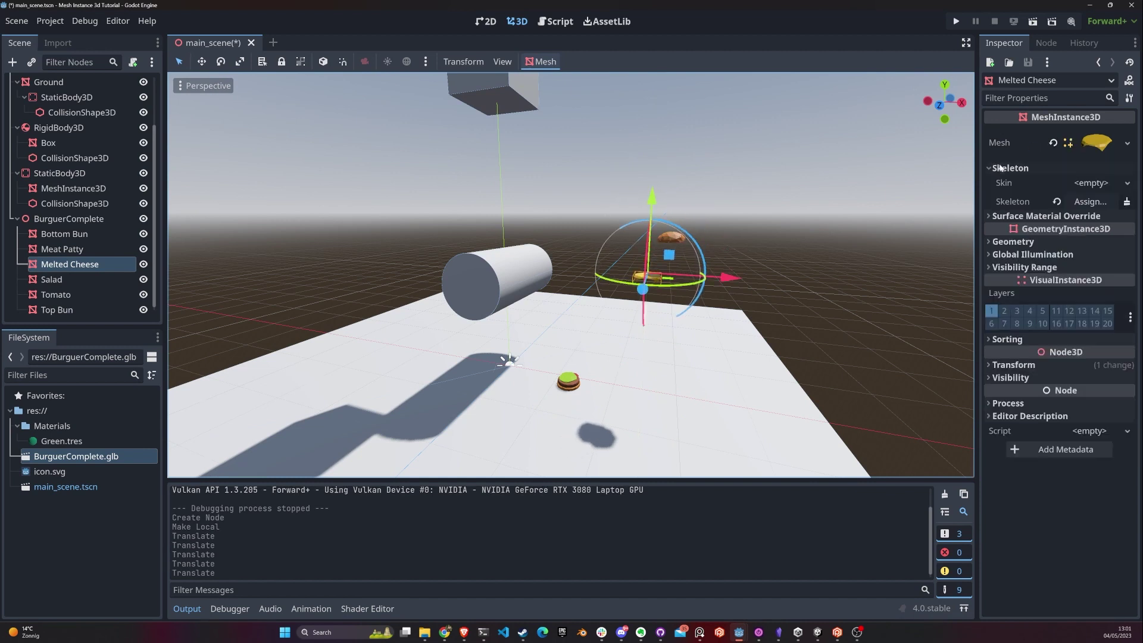
{"action": "left_click", "coordinate": [1001, 169]}
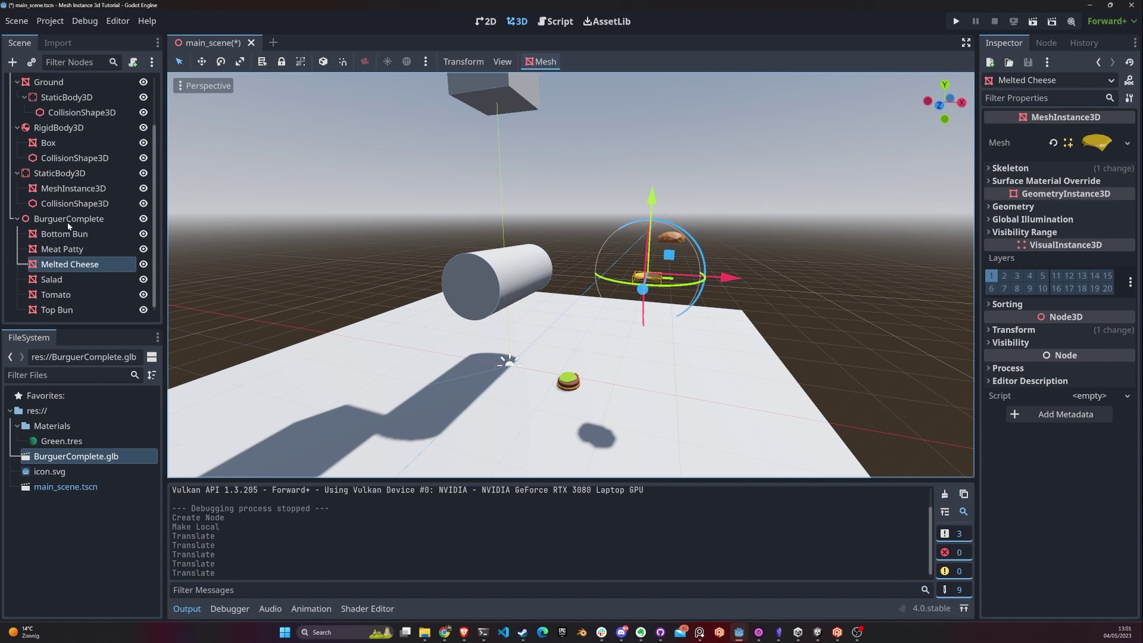
{"action": "left_click", "coordinate": [54, 235]}
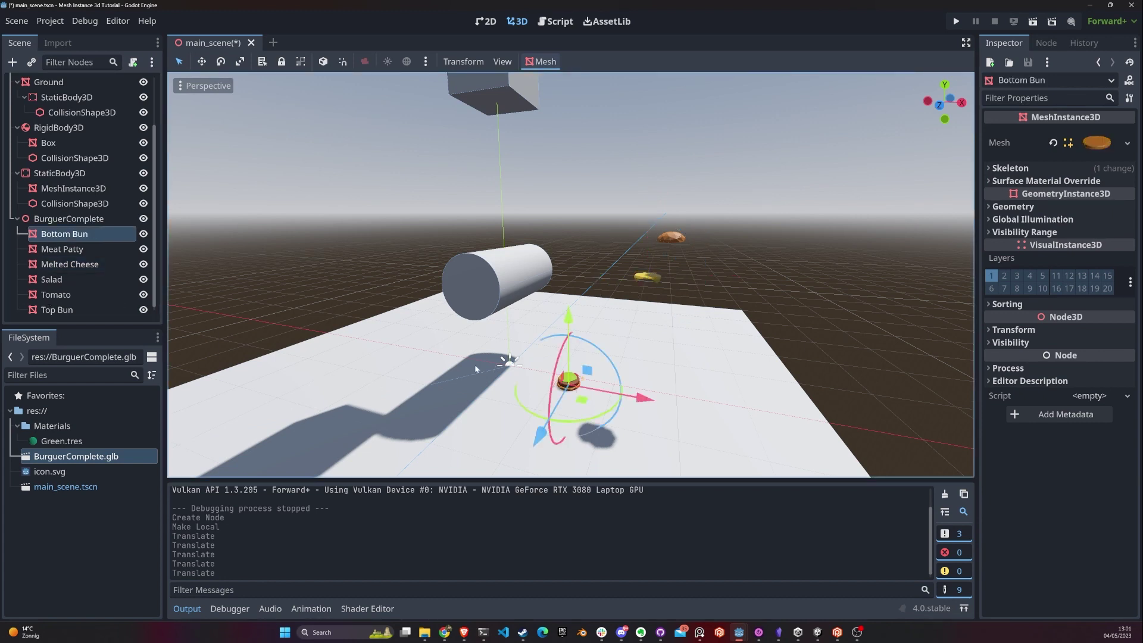